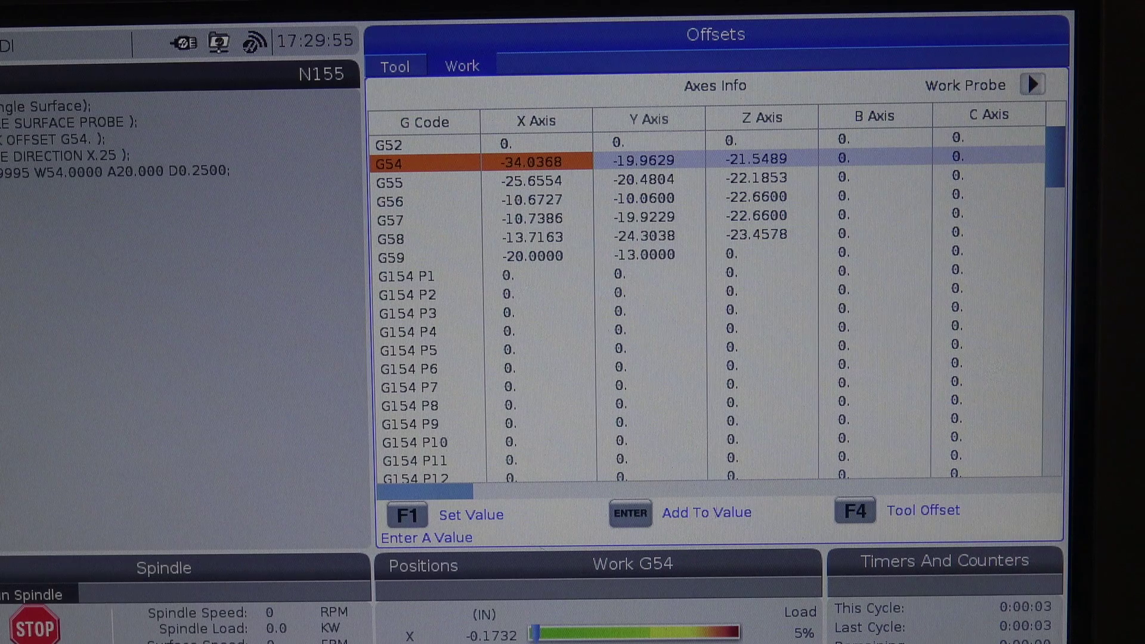
Add -9 to the G54 X work offset so it reads -43.0368, and accept the change.
text(-9)
key(Return)
key(y)
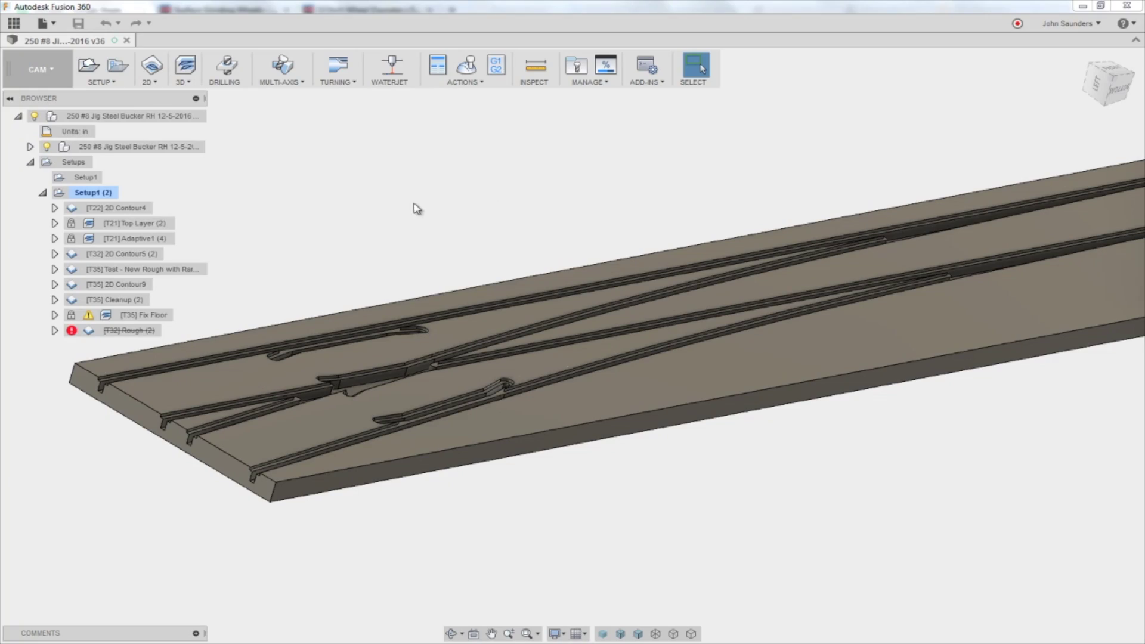
Display the 2D Contour4 and then the Top Layer toolpath, viewing the plate at a steeper angle.
click(118, 209)
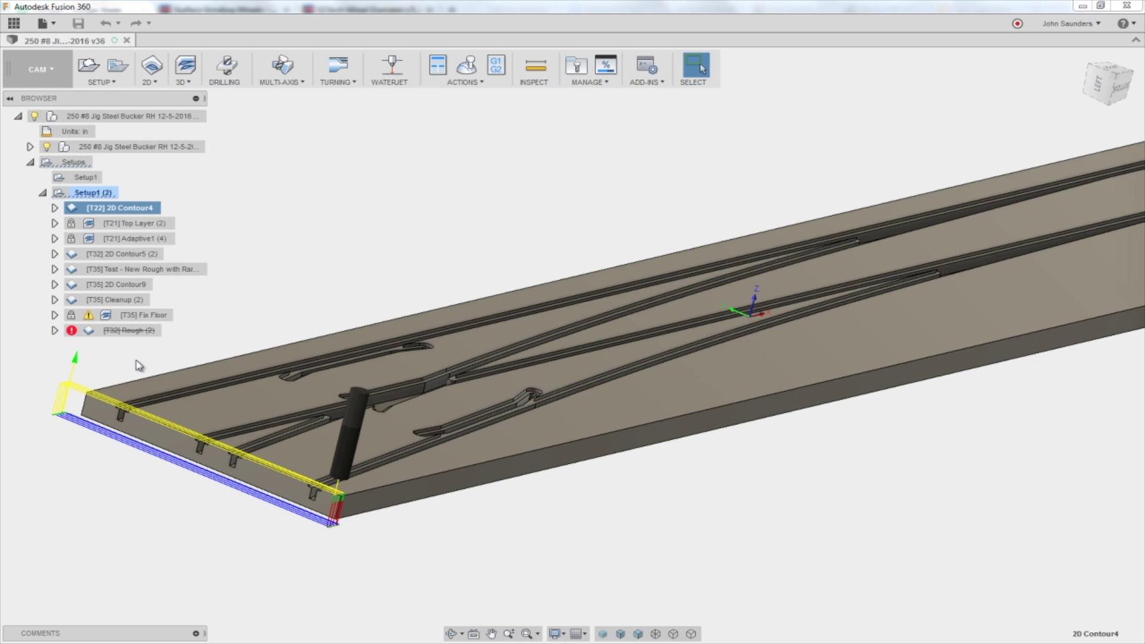
click(102, 224)
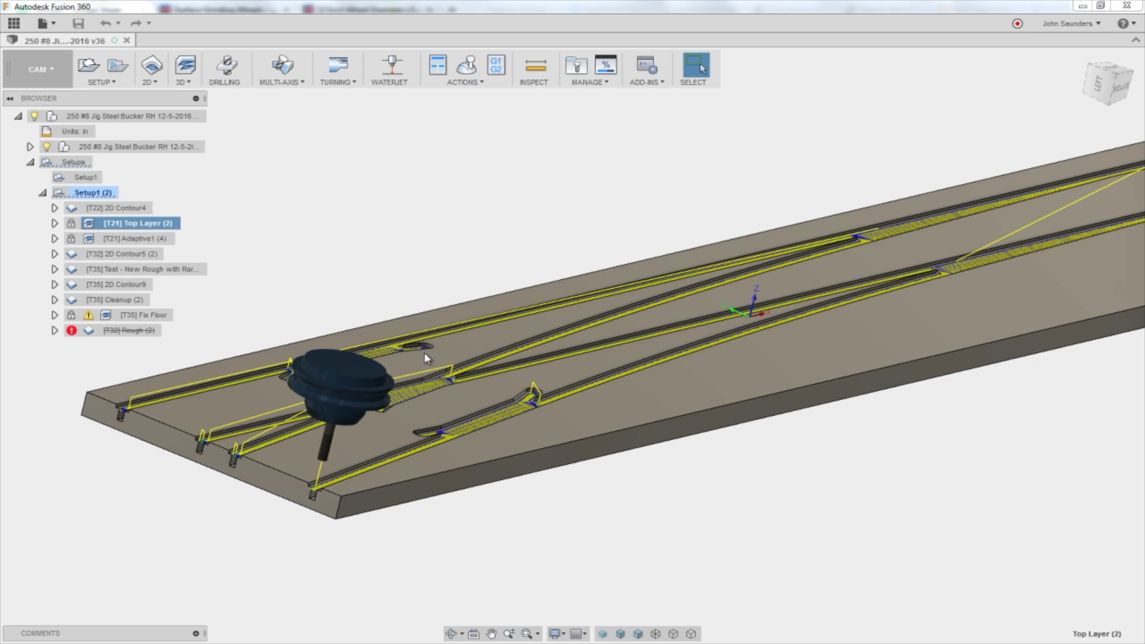
shift+middle_drag(489, 373, 543, 396)
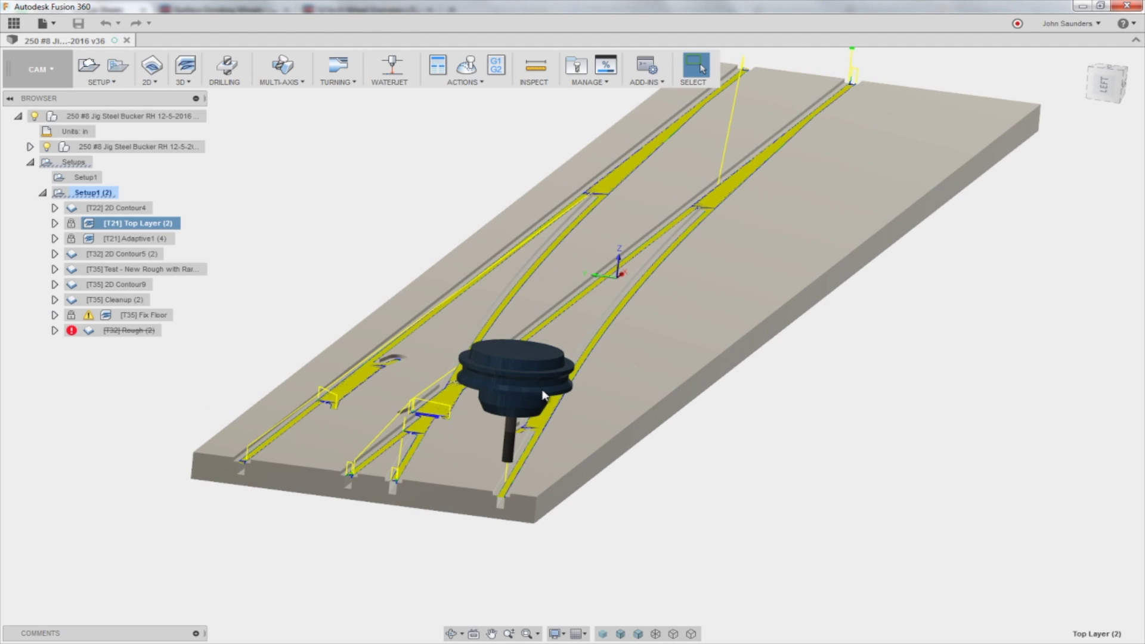
scroll(544, 396, up, 10)
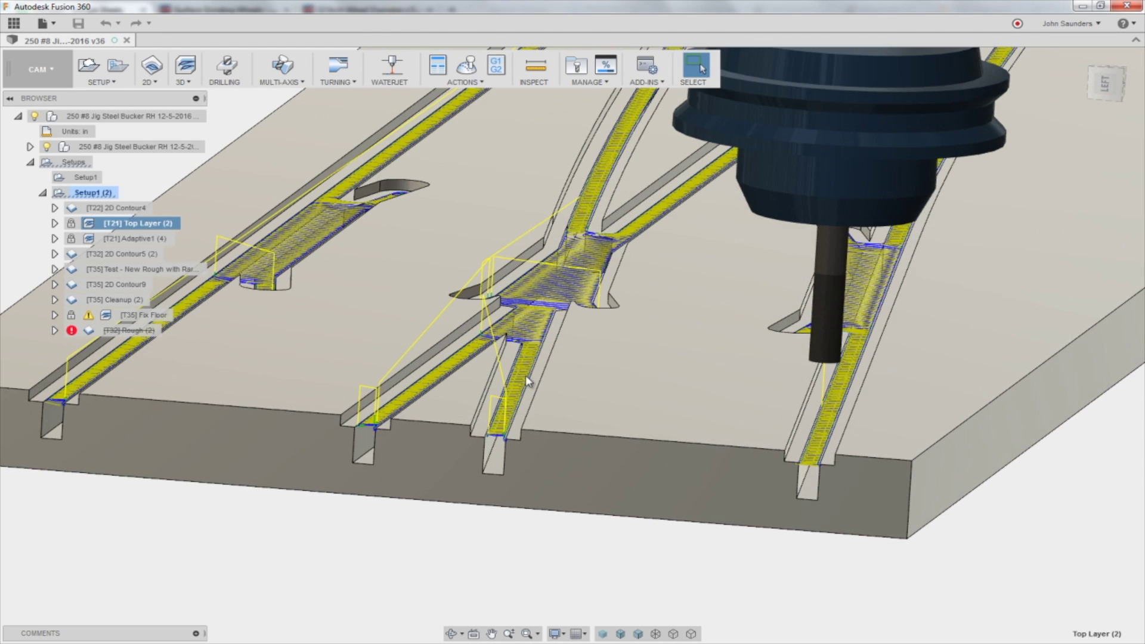
scroll(525, 375, up, 3)
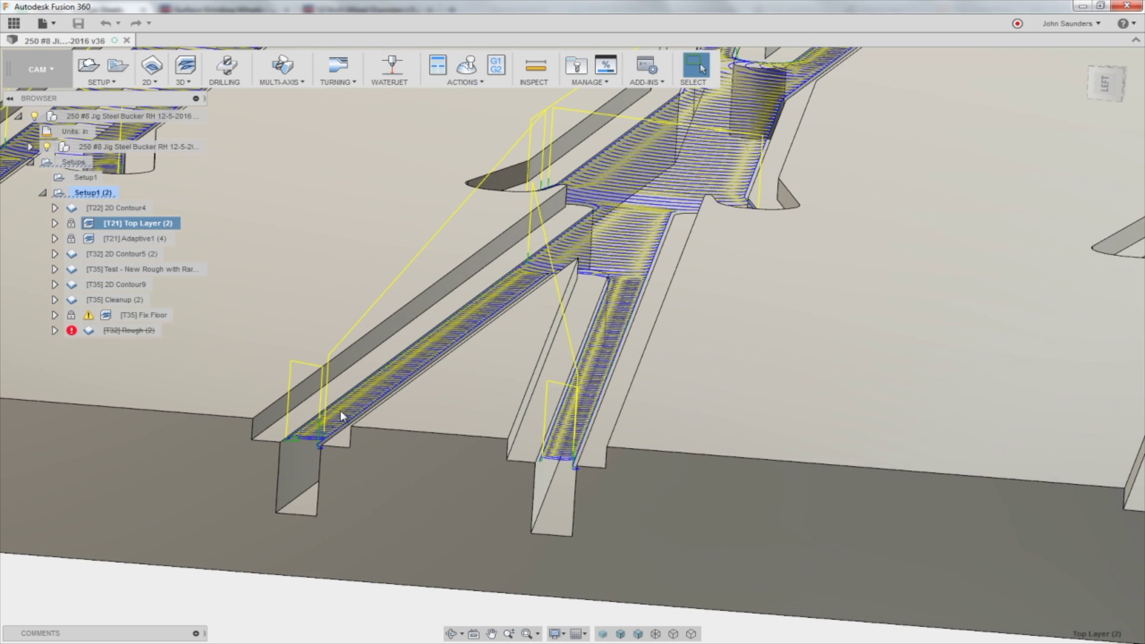
Measure the slot step between two vertices, reading 0.30 in deep.
key(i)
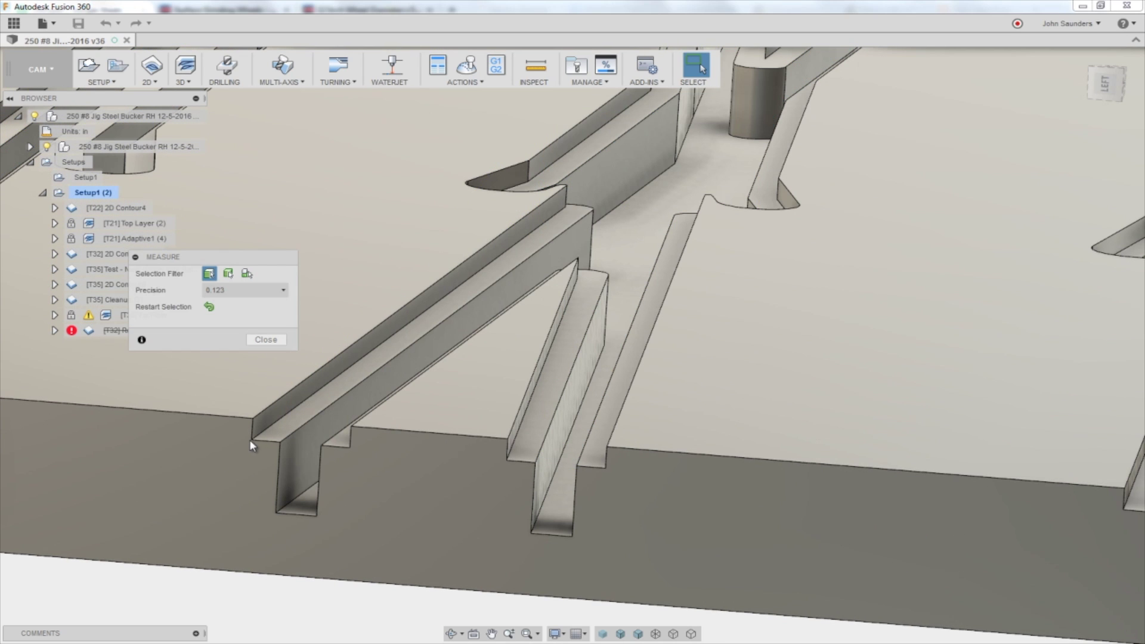
click(350, 448)
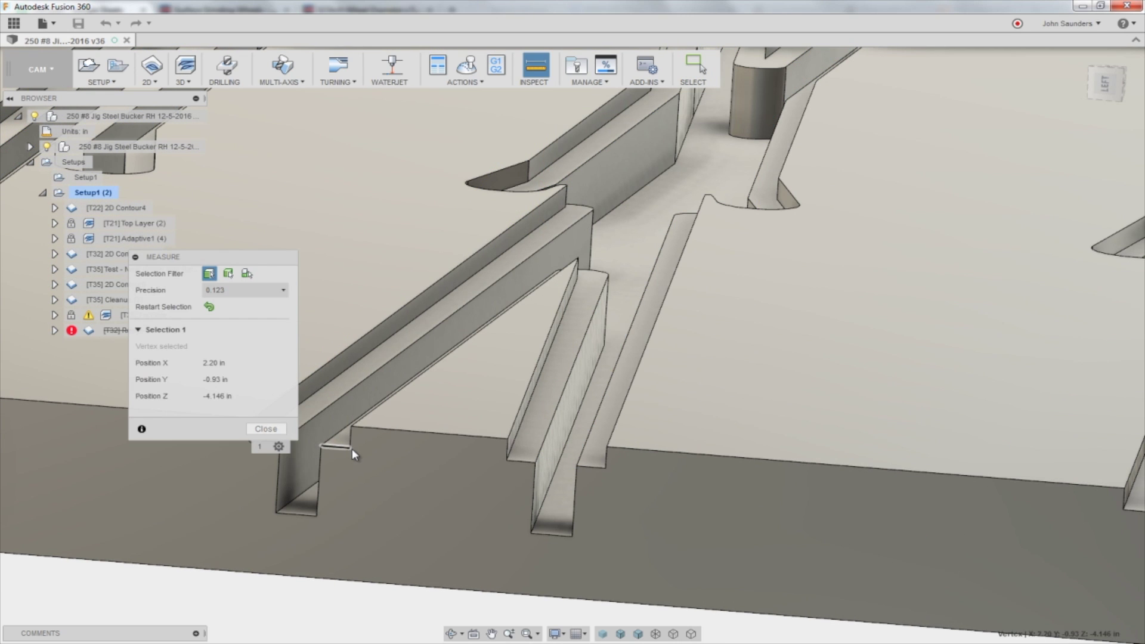
click(351, 448)
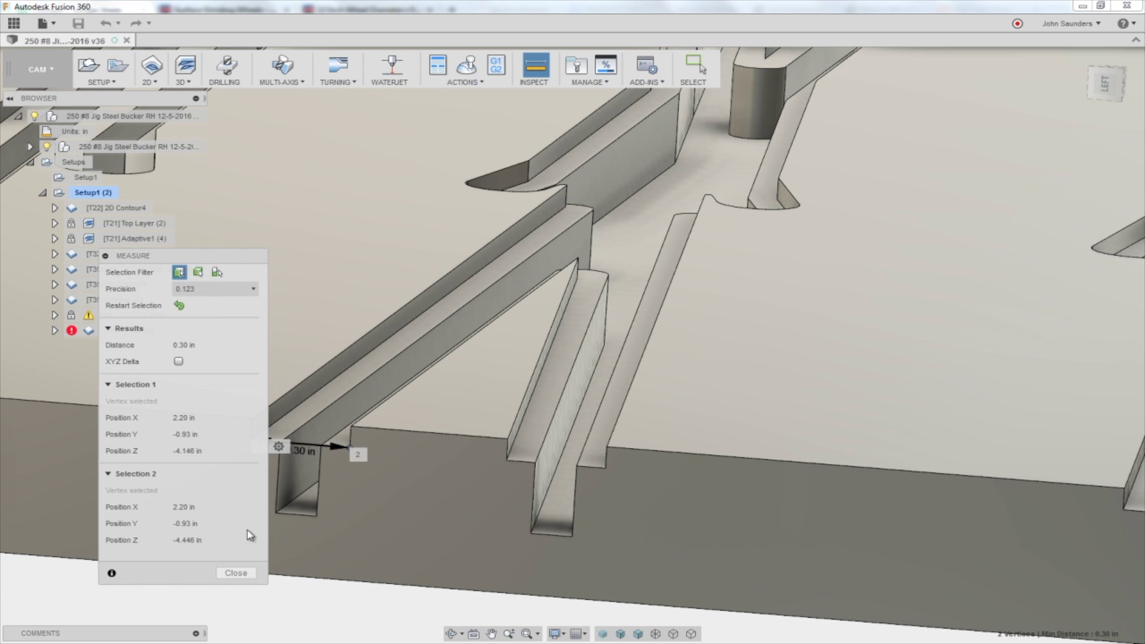
click(253, 574)
Inspect the plate from other angles and reselect the Top Layer toolpath.
scroll(216, 603, up, 2)
scroll(227, 602, down, 3)
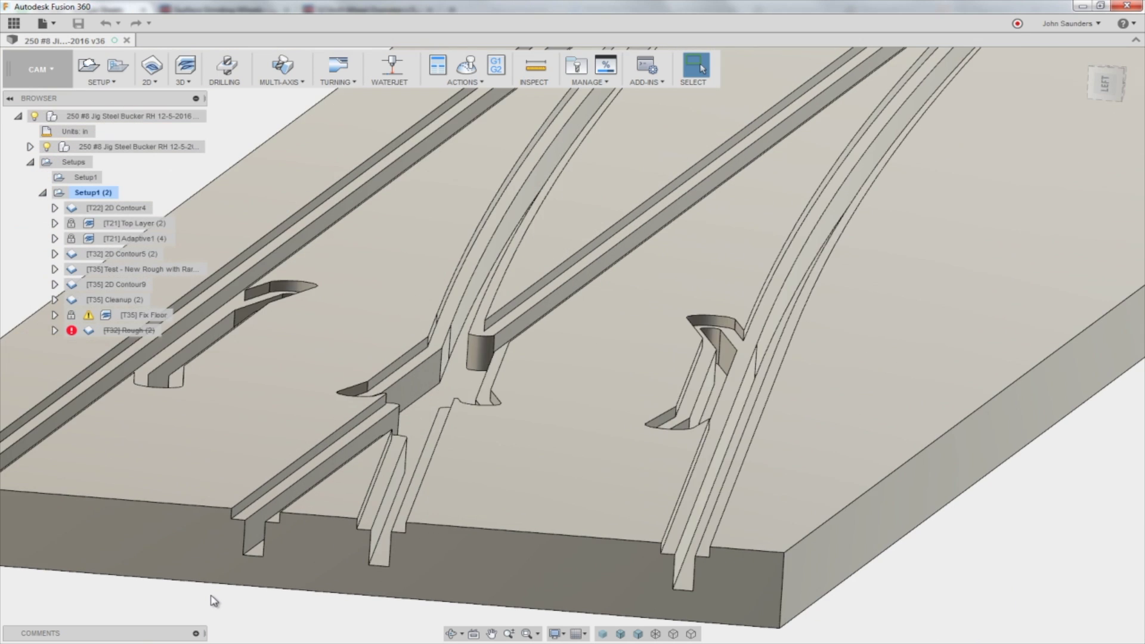
scroll(438, 375, up, 4)
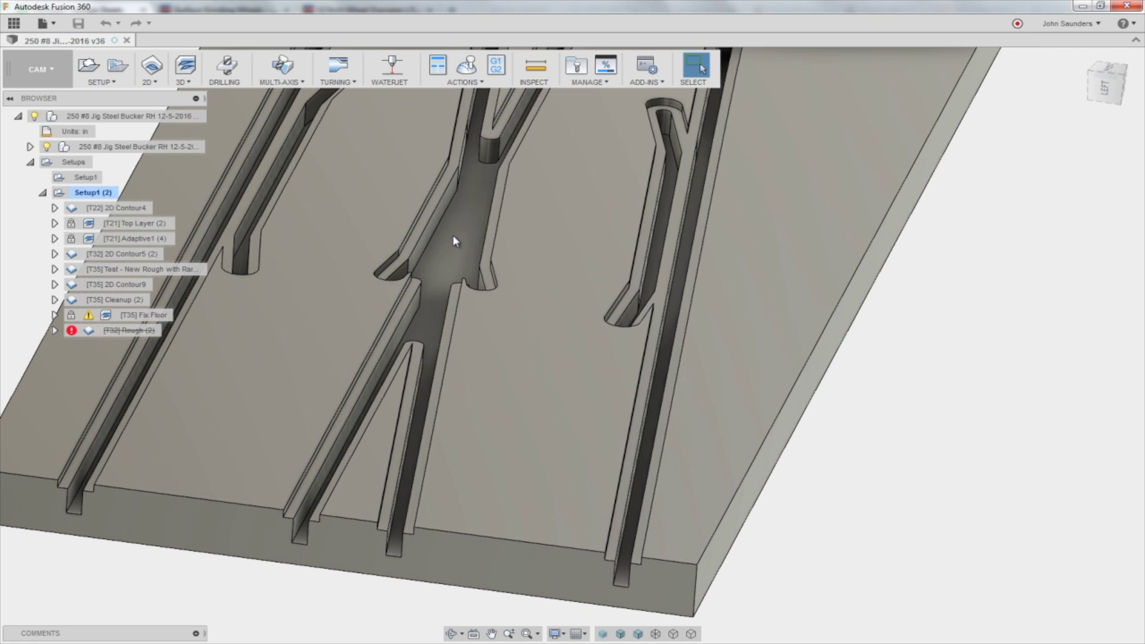
scroll(453, 238, down, 2)
scroll(453, 292, up, 1)
shift+middle_drag(443, 311, 452, 279)
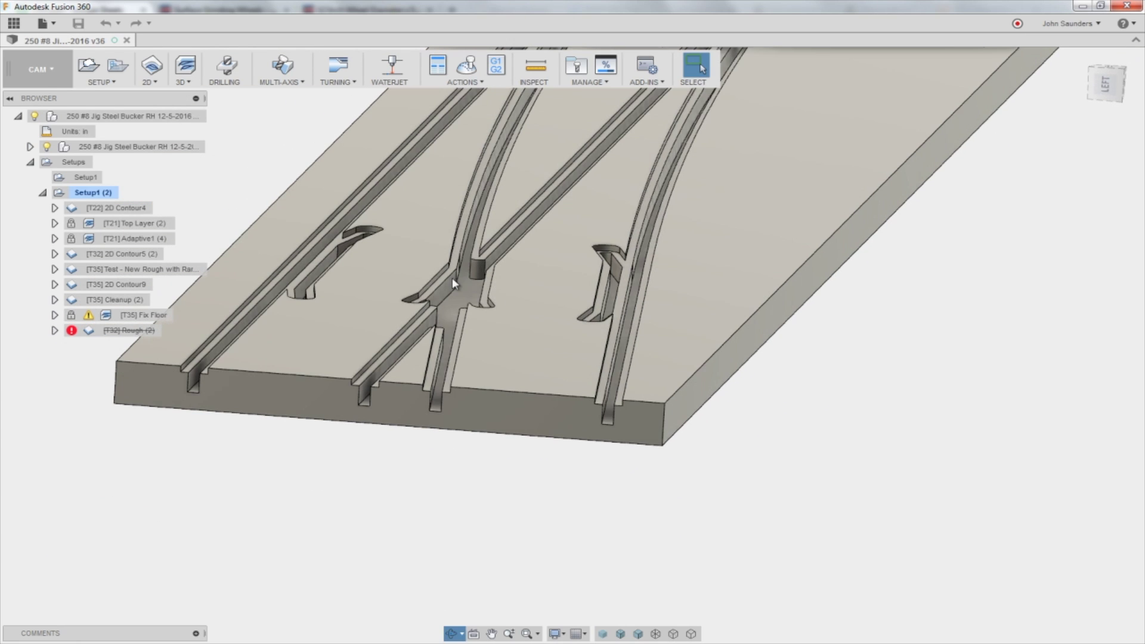
scroll(464, 287, down, 5)
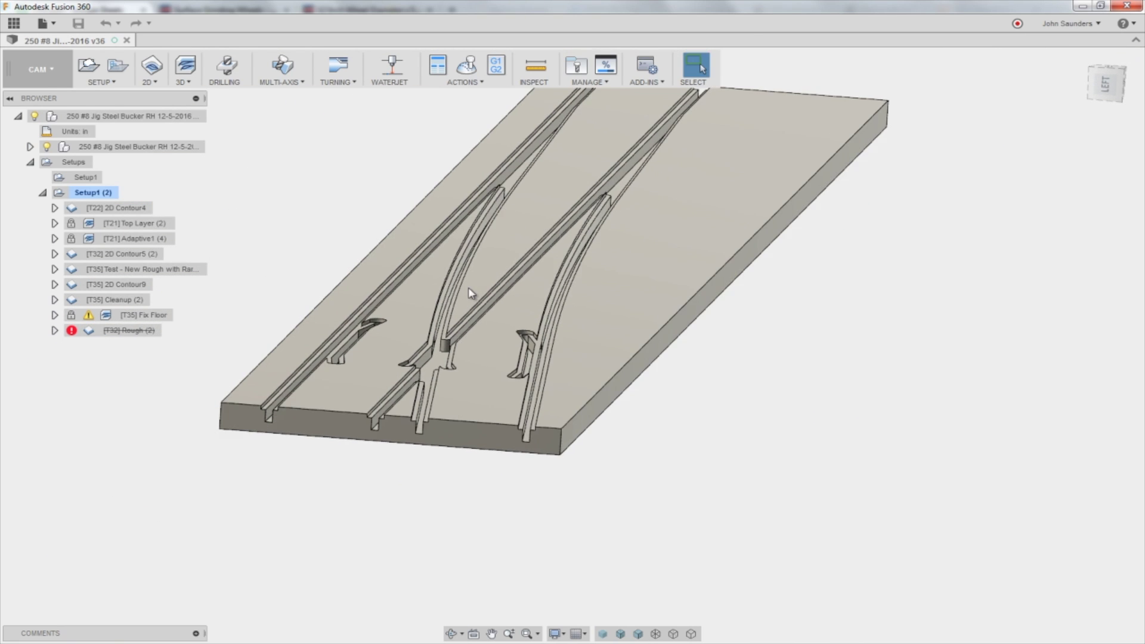
shift+middle_drag(447, 365, 465, 331)
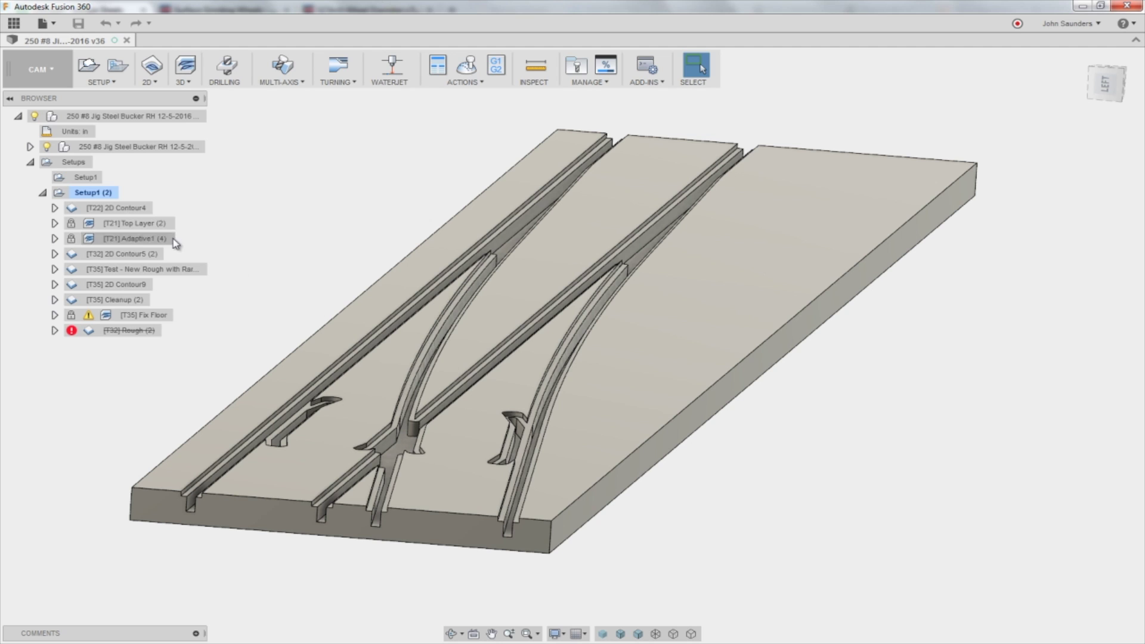
click(158, 224)
double_click(159, 226)
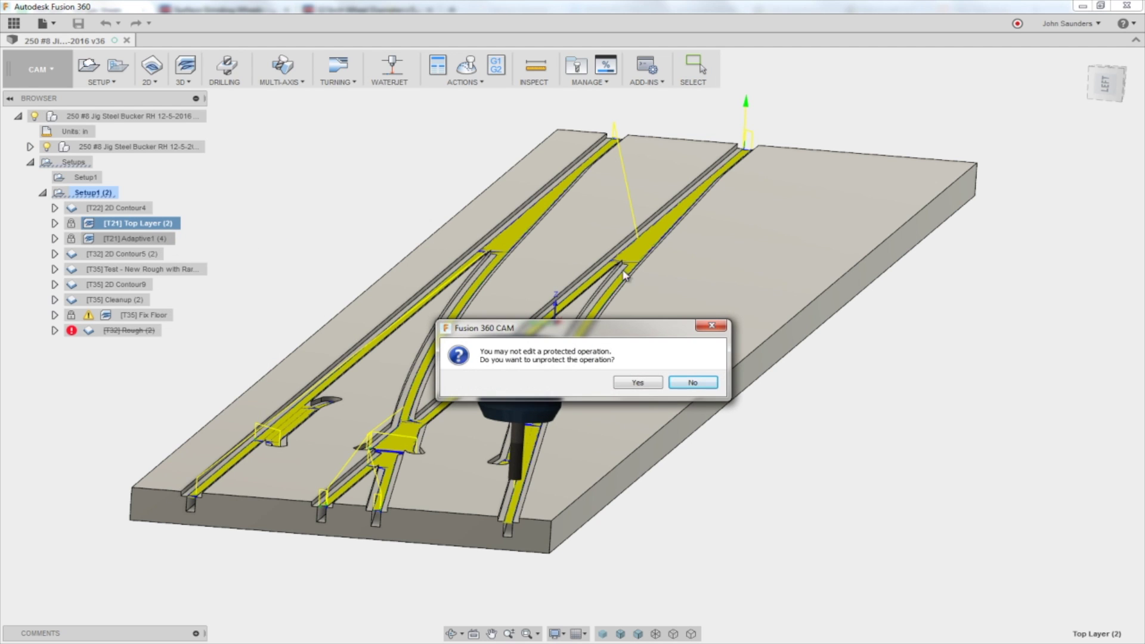
click(637, 385)
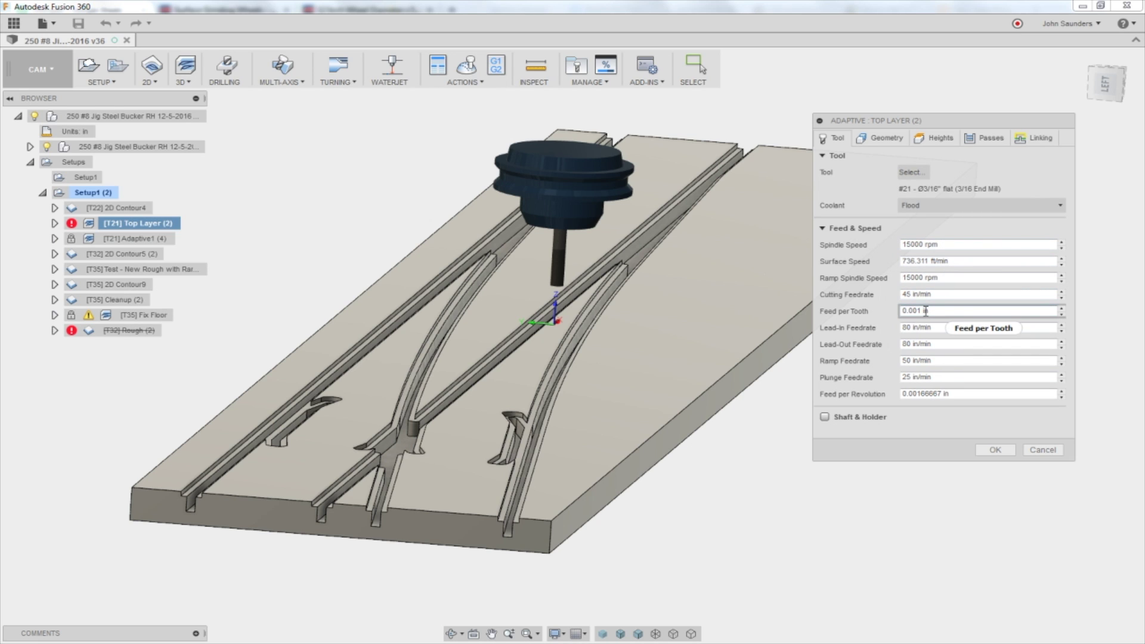
click(987, 139)
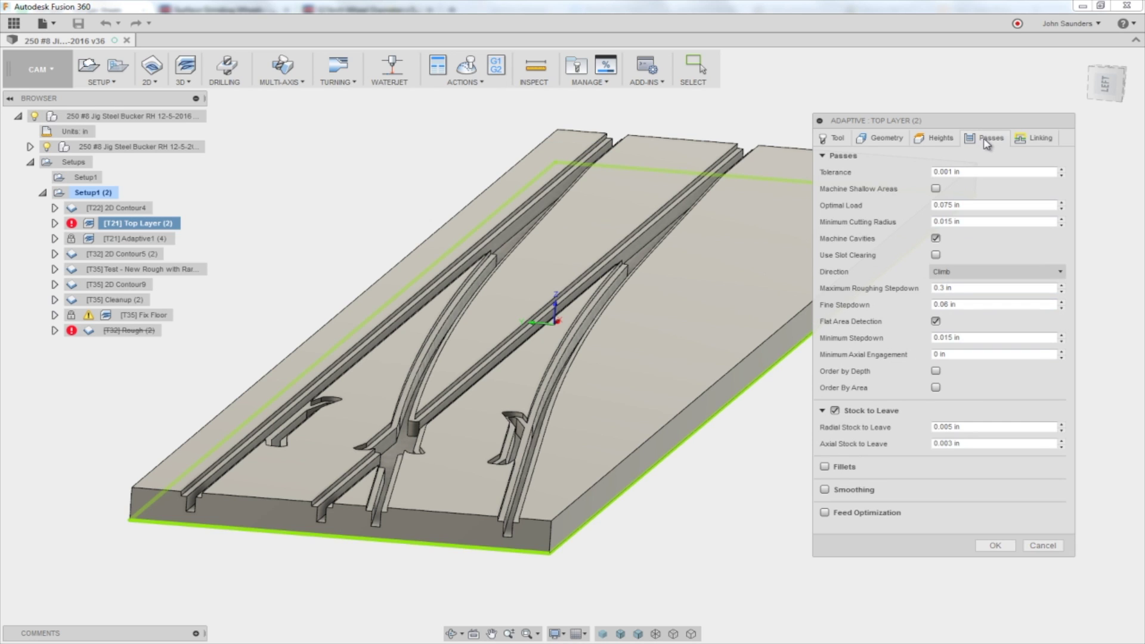
right_click(964, 205)
click(995, 272)
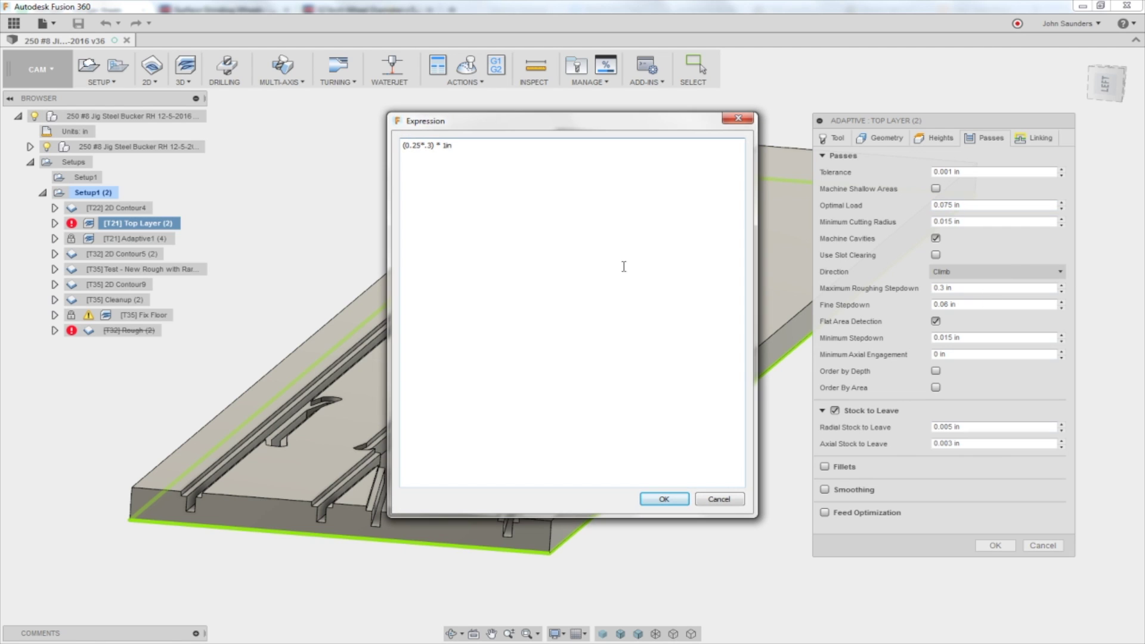
click(731, 502)
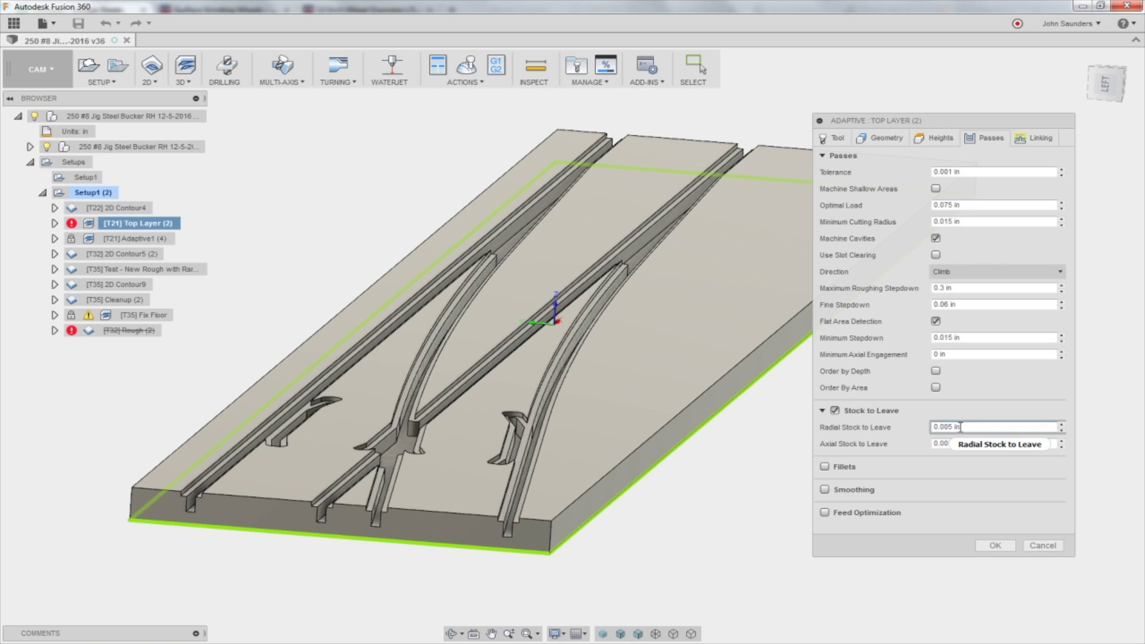
click(1051, 552)
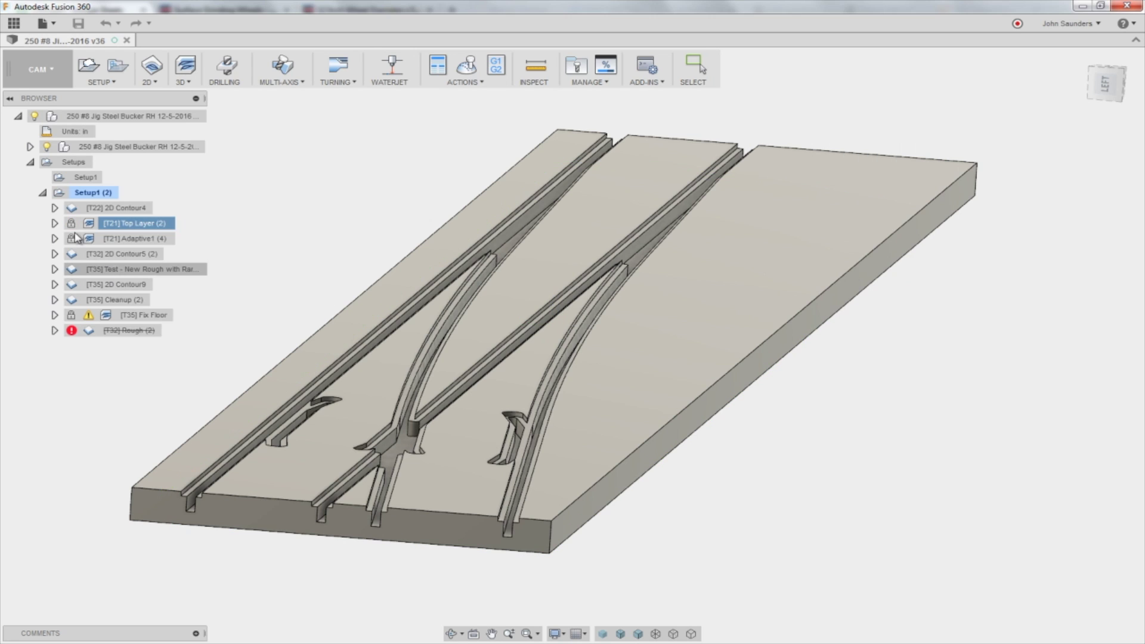
click(122, 238)
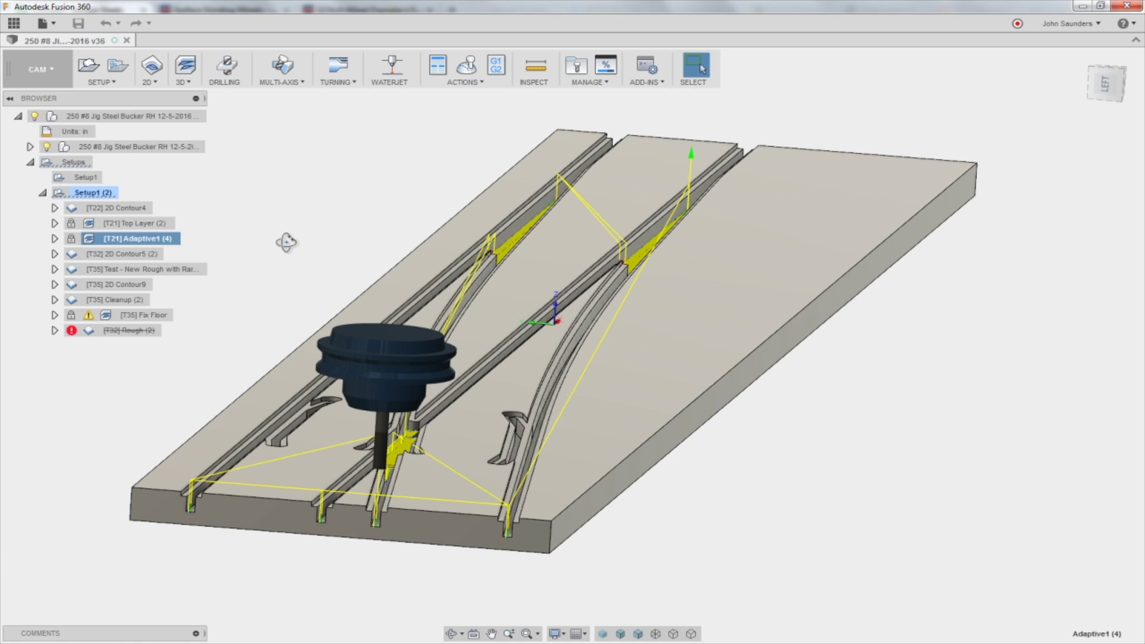
Unprotect and edit Adaptive1 (4), reviewing its Heights settings from a low view of the slots.
scroll(288, 243, up, 4)
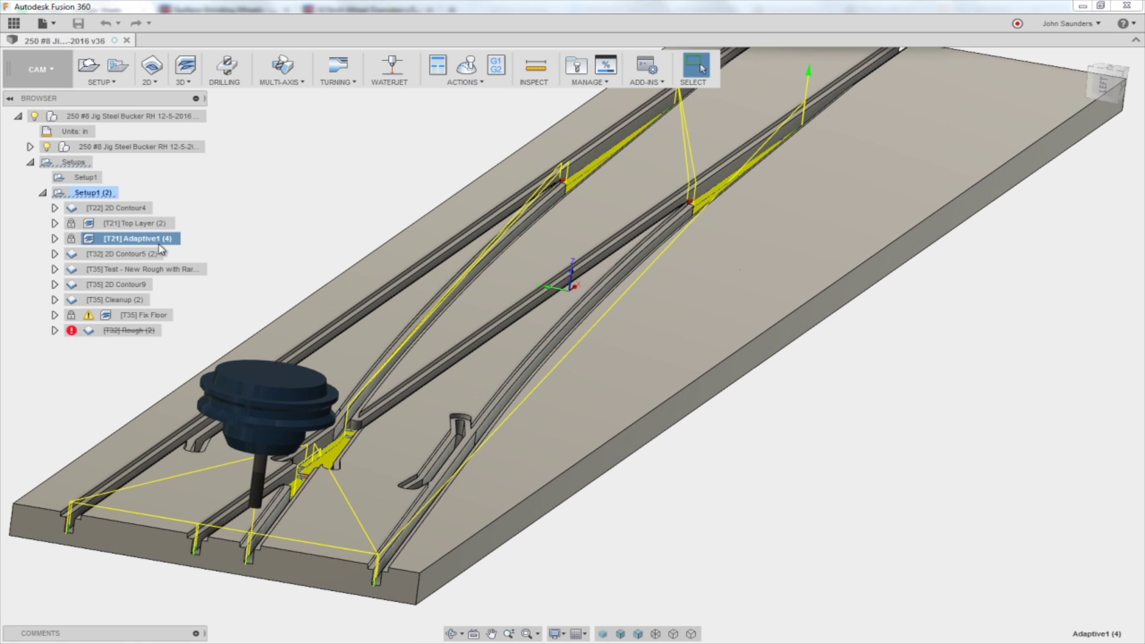
right_click(171, 244)
click(227, 252)
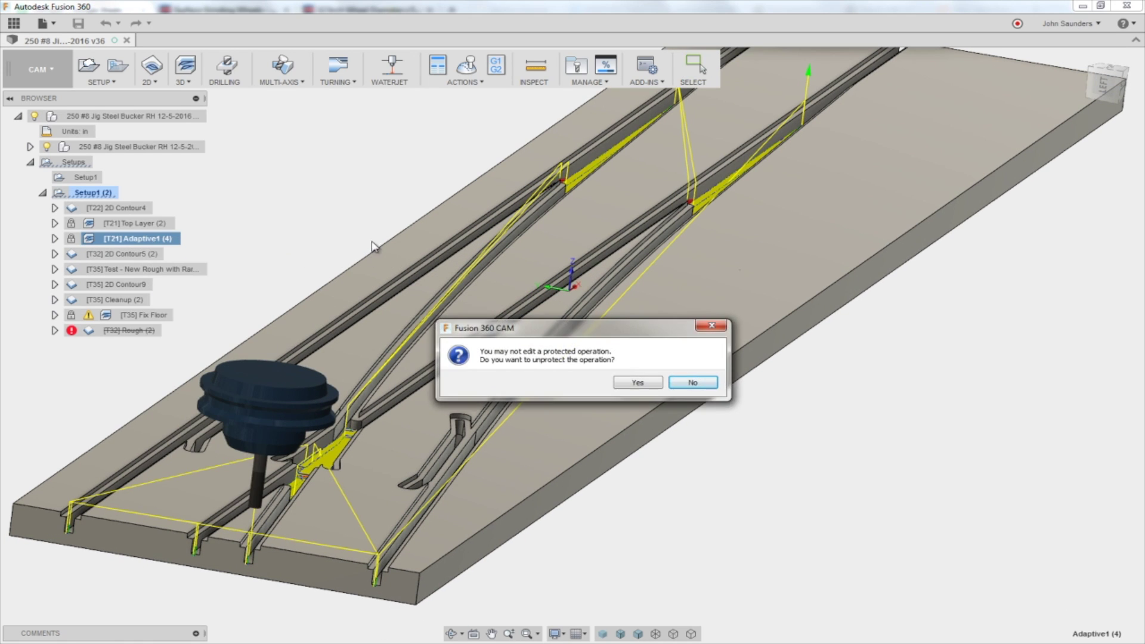
click(638, 383)
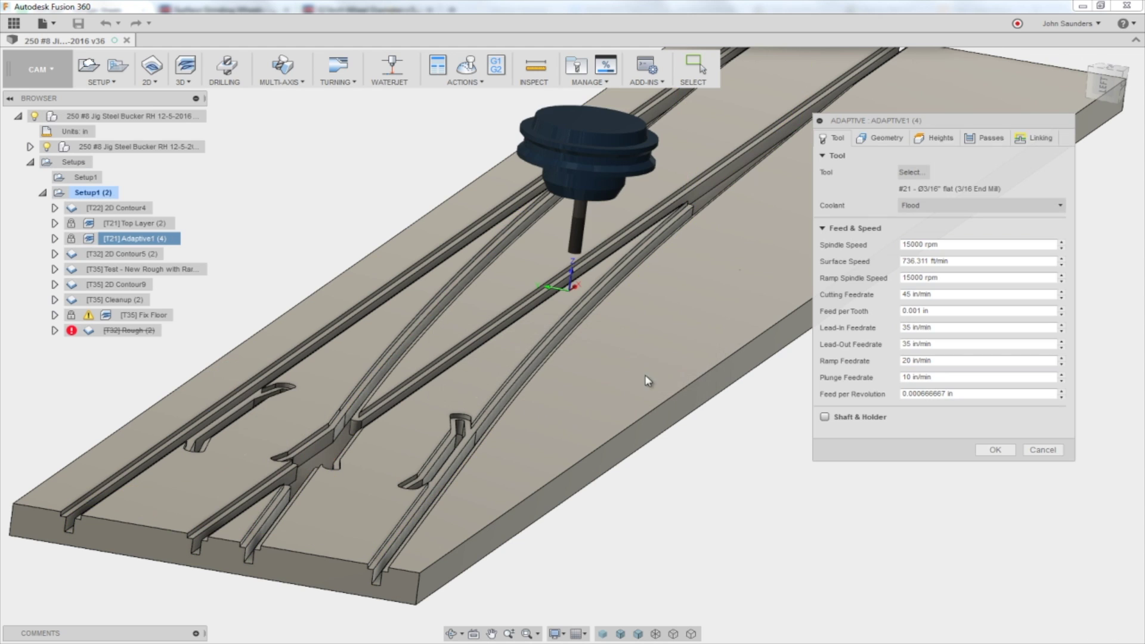
click(940, 138)
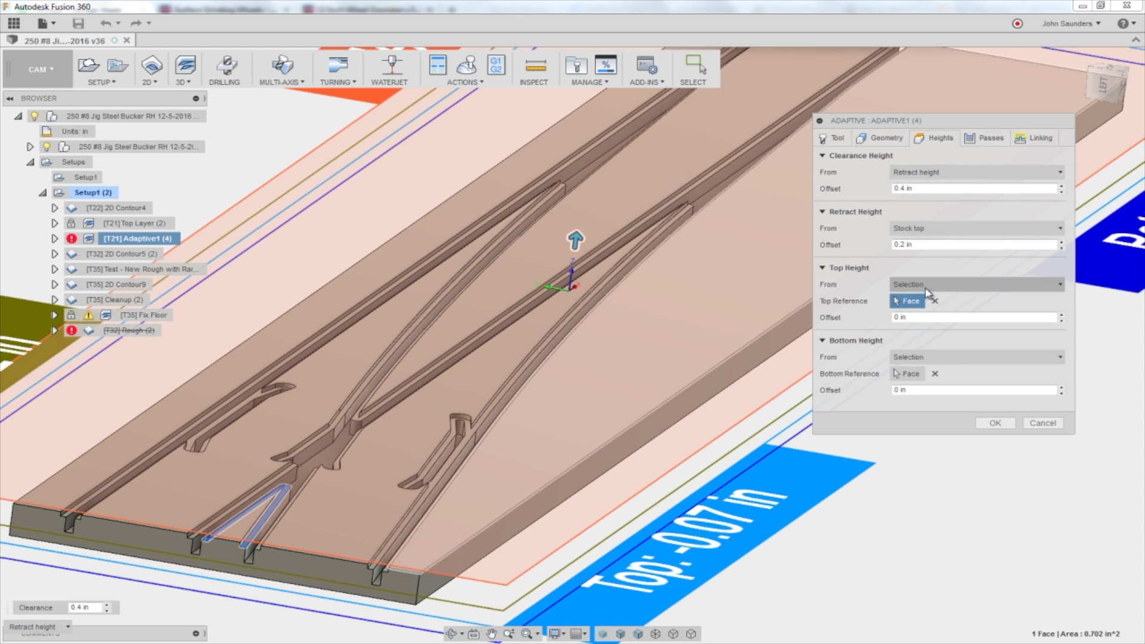
scroll(239, 533, up, 3)
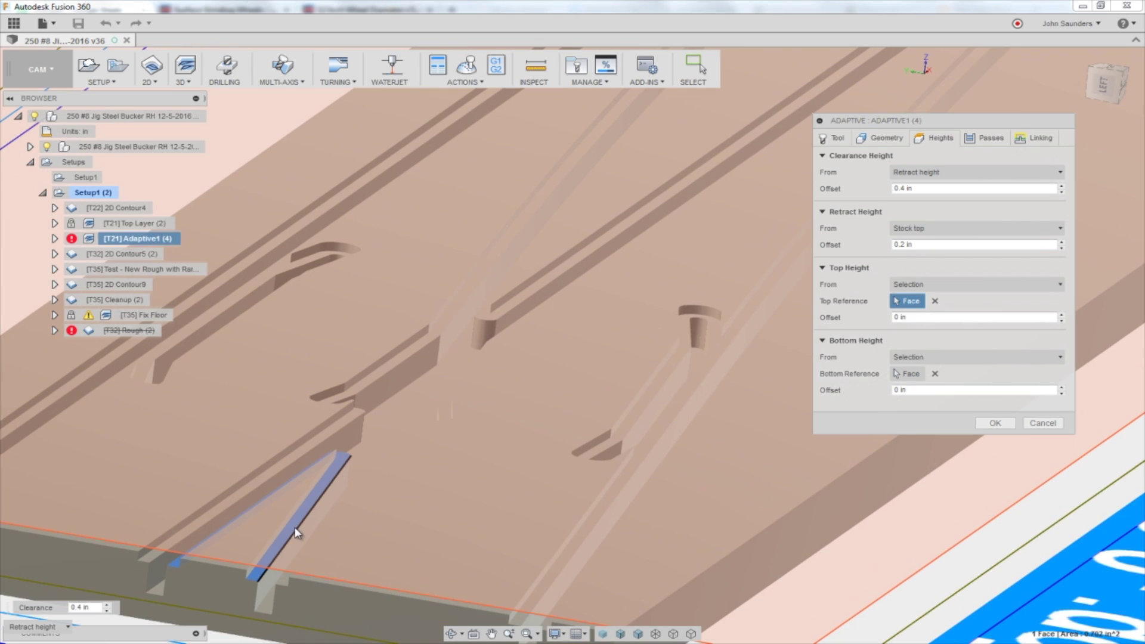
scroll(294, 525, up, 4)
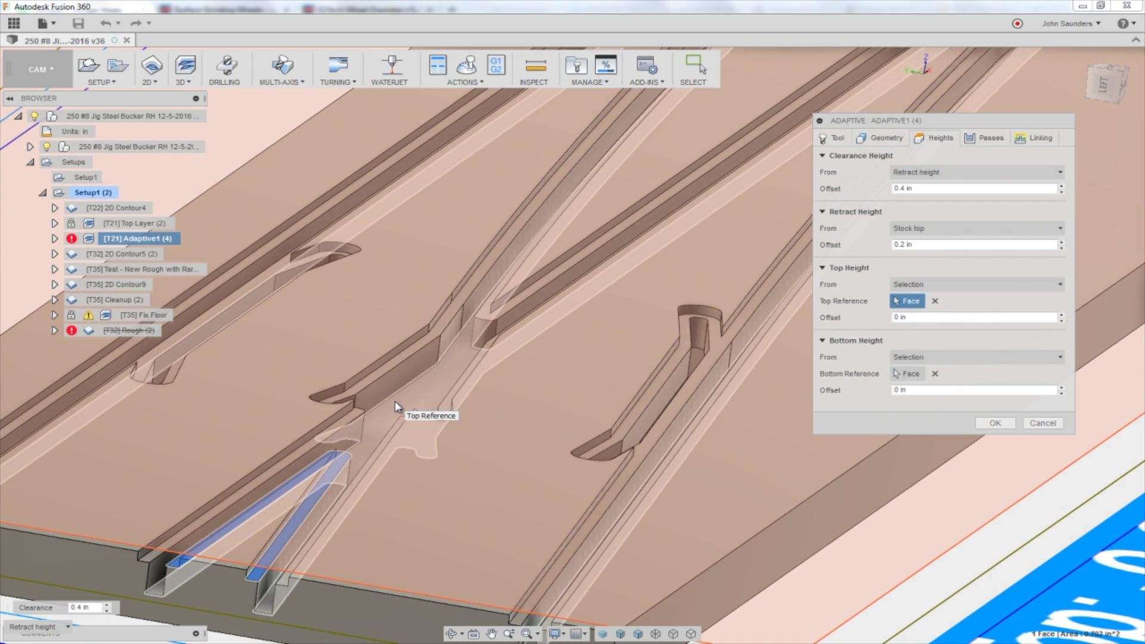
shift+middle_drag(394, 429, 424, 438)
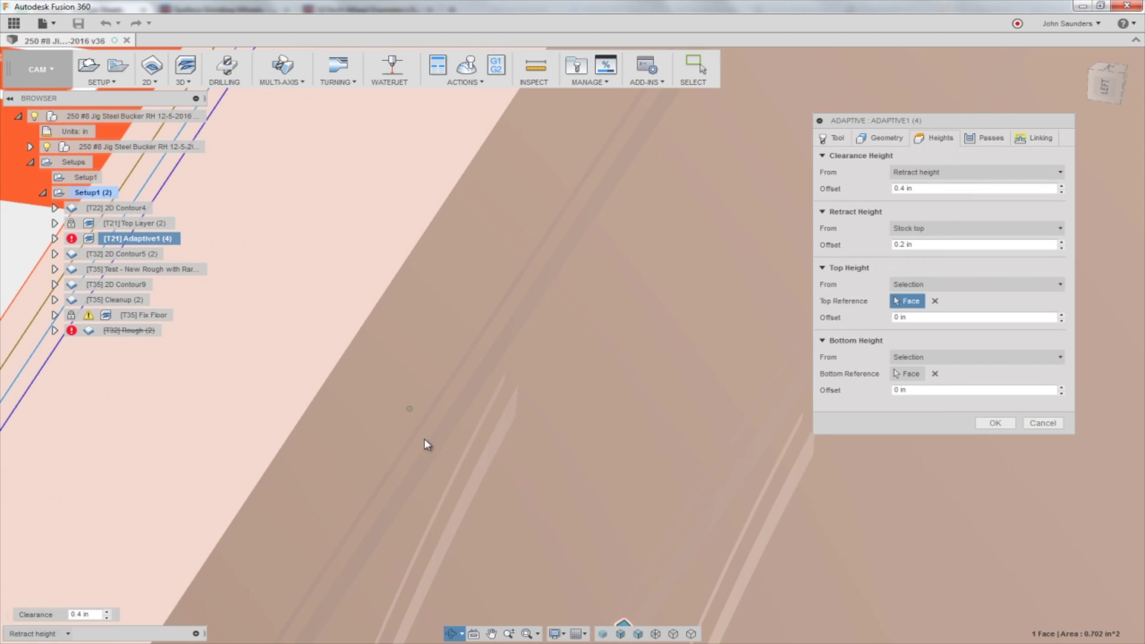
Cancel the Adaptive1 (4) editor and display its toolpath again, recentred.
click(1050, 496)
middle_drag(760, 487, 205, 258)
click(138, 239)
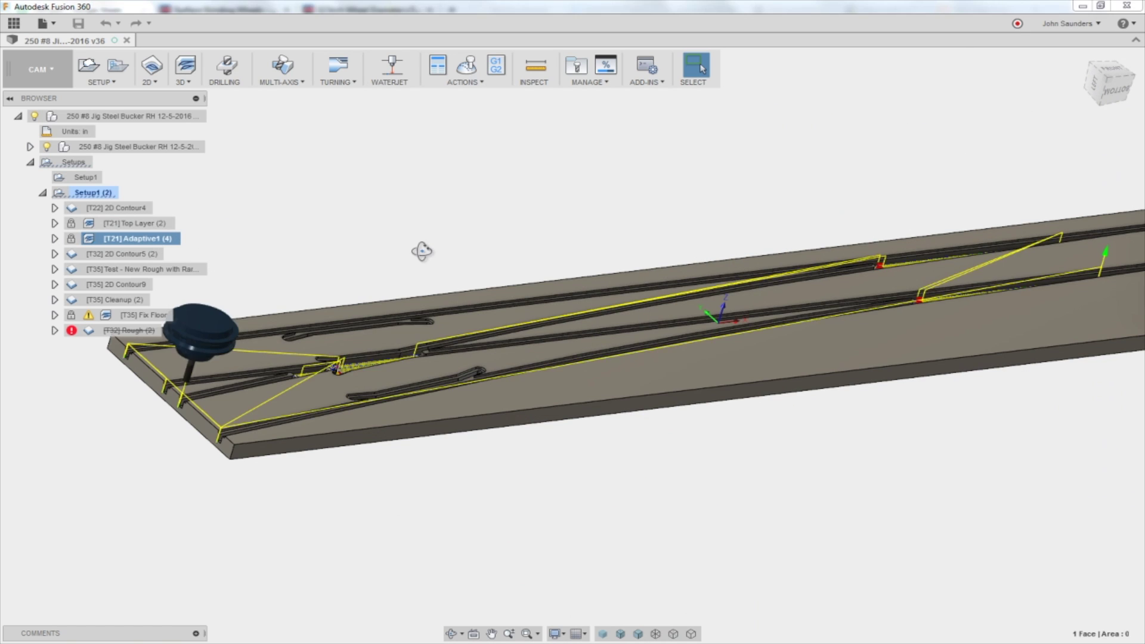
scroll(371, 364, up, 5)
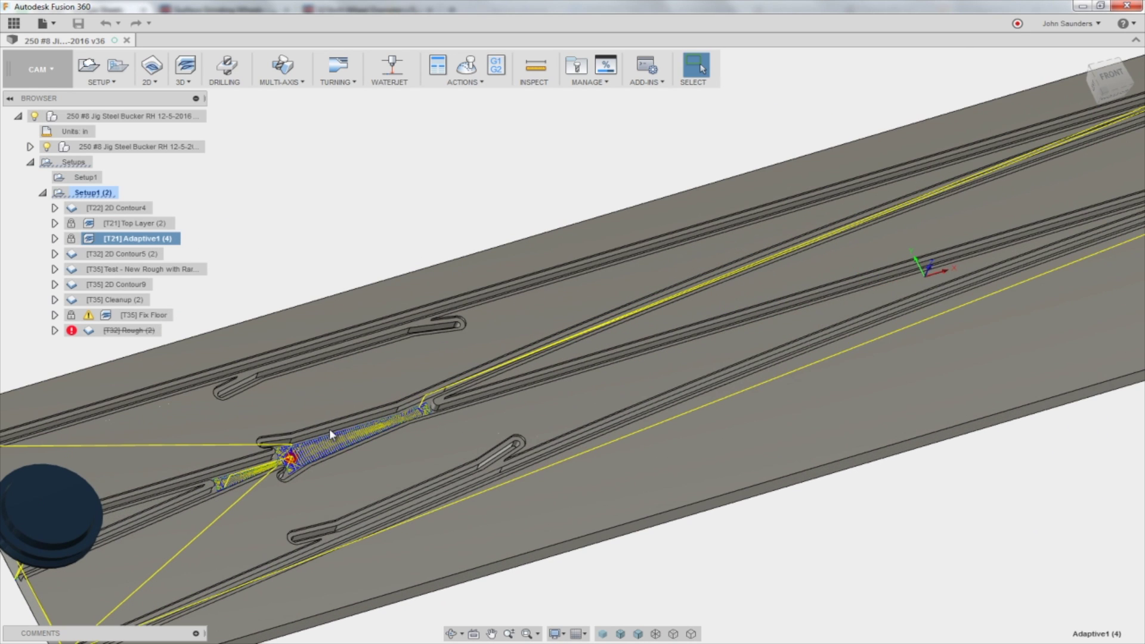
scroll(829, 331, down, 3)
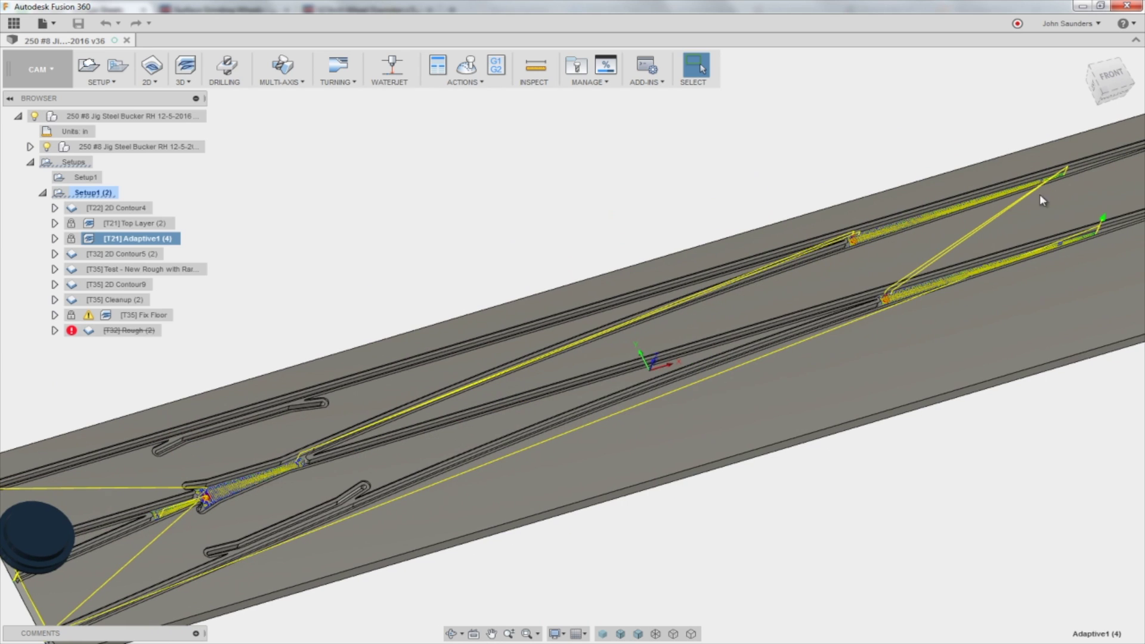
scroll(656, 331, down, 3)
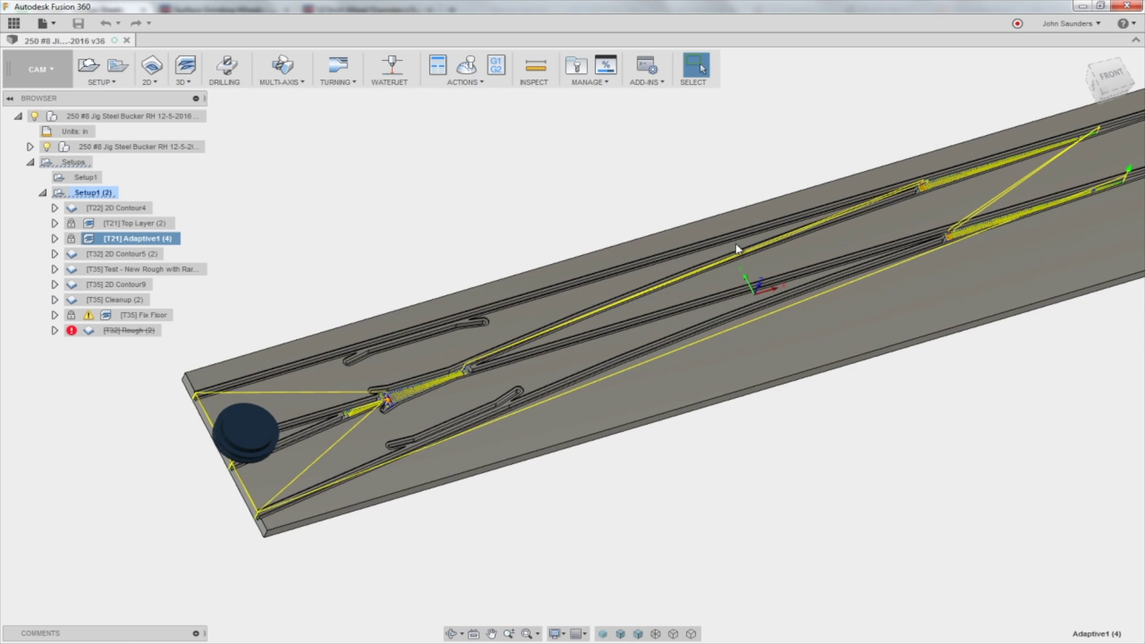
shift+middle_drag(541, 280, 553, 275)
scroll(553, 274, up, 6)
key(Escape)
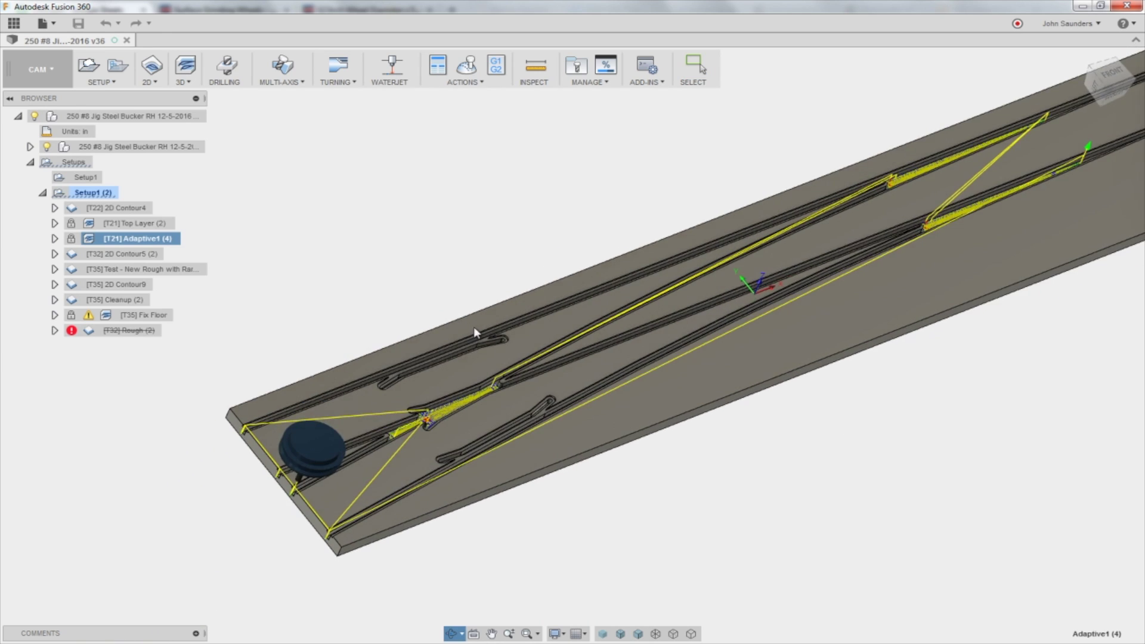
scroll(459, 323, down, 2)
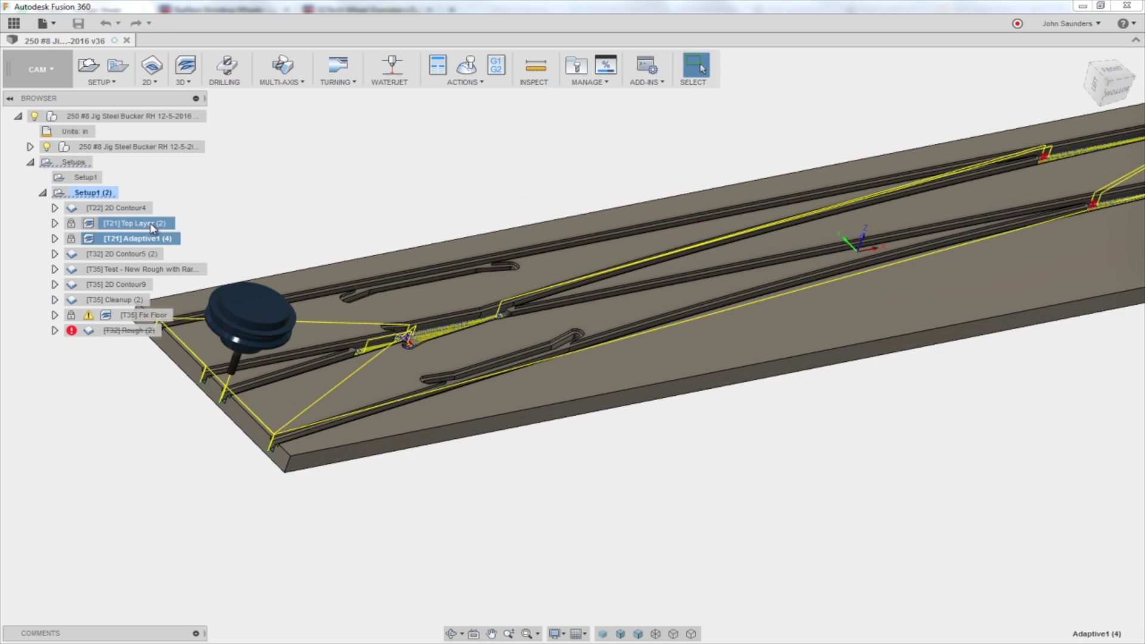
click(134, 223)
click(157, 239)
shift+middle_drag(394, 240, 391, 251)
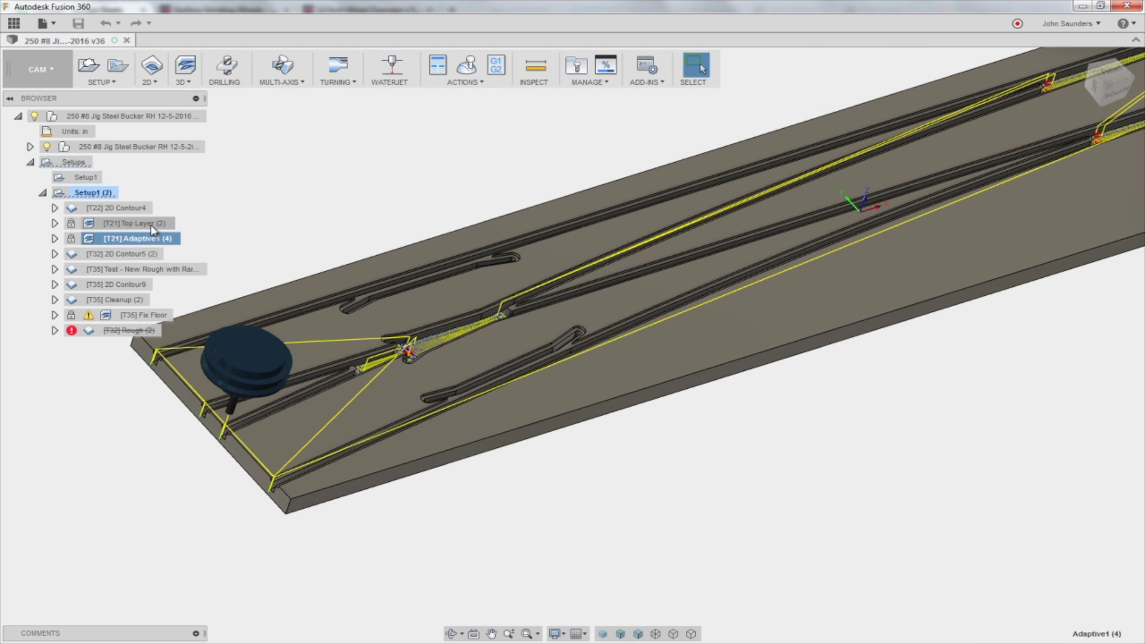
ctrl+click(71, 224)
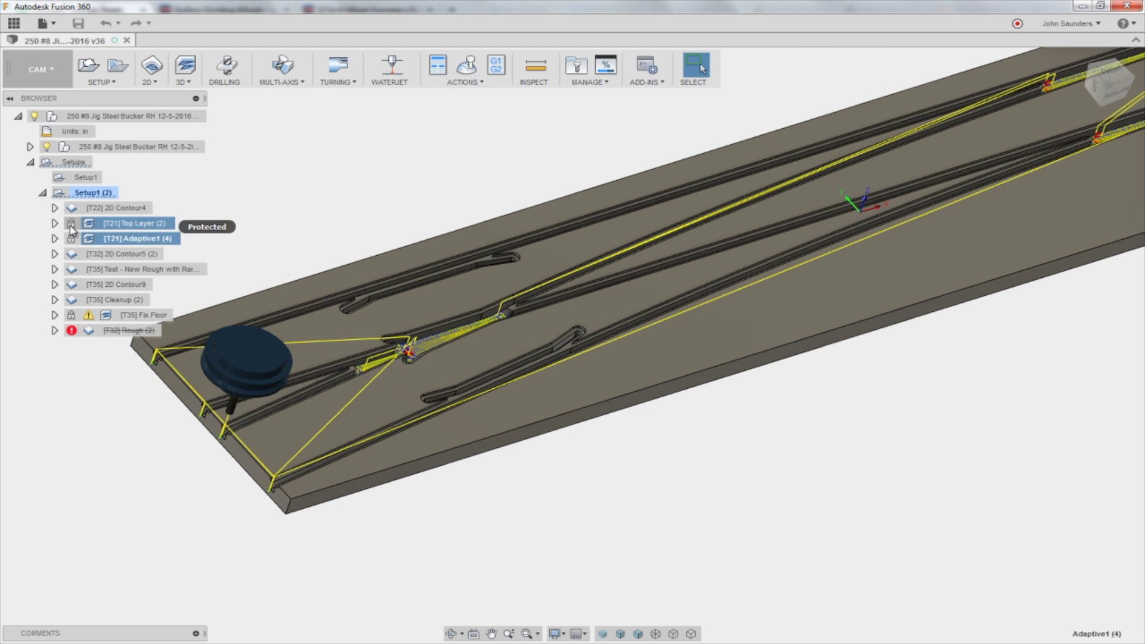
ctrl+click(71, 226)
shift+middle_drag(322, 251, 229, 438)
scroll(230, 439, up, 8)
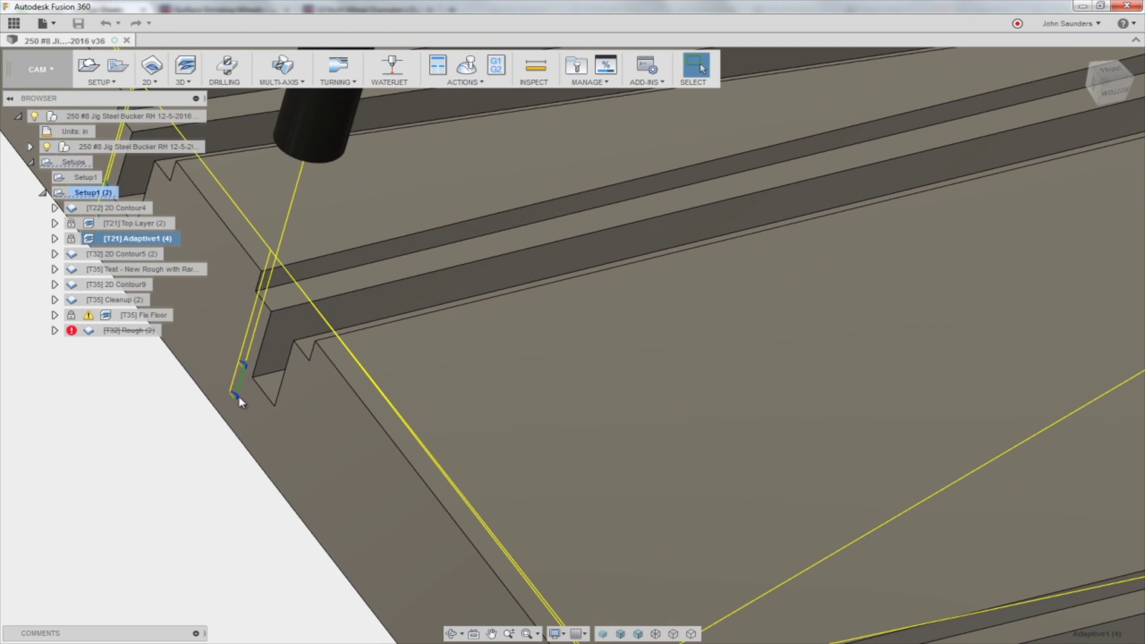
shift+middle_drag(238, 396, 213, 367)
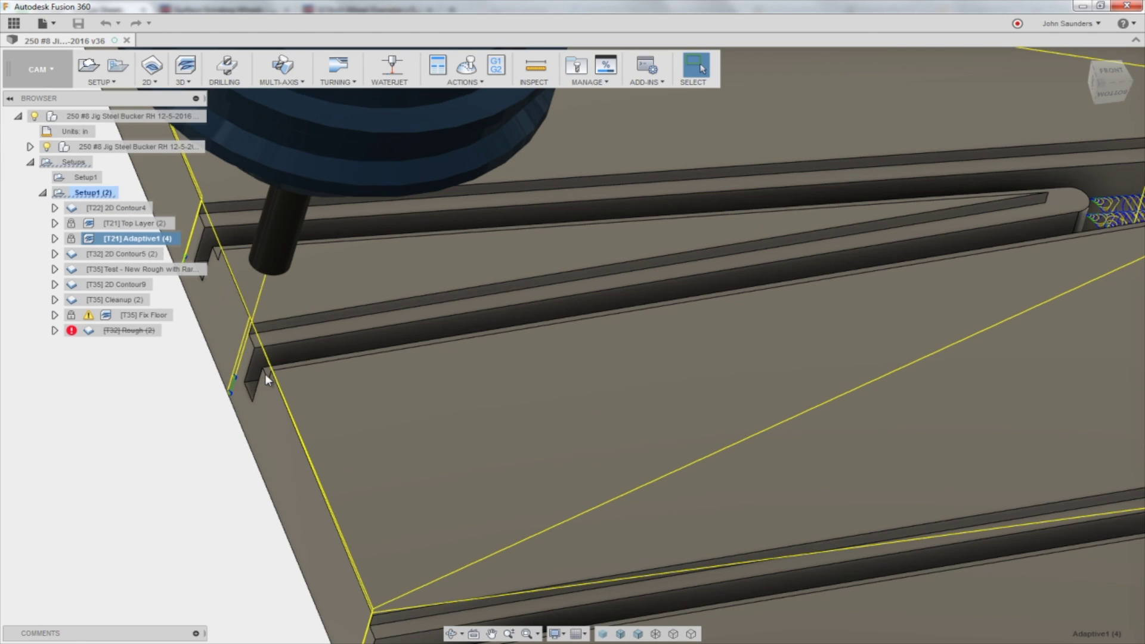
scroll(239, 368, up, 2)
scroll(237, 367, up, 2)
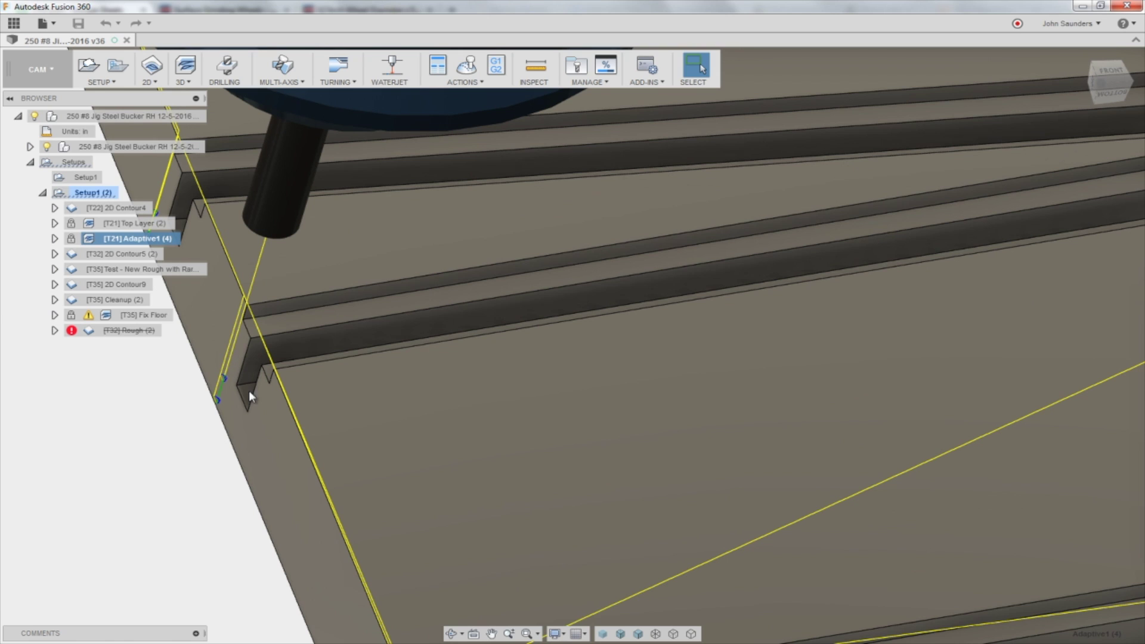
scroll(242, 389, down, 4)
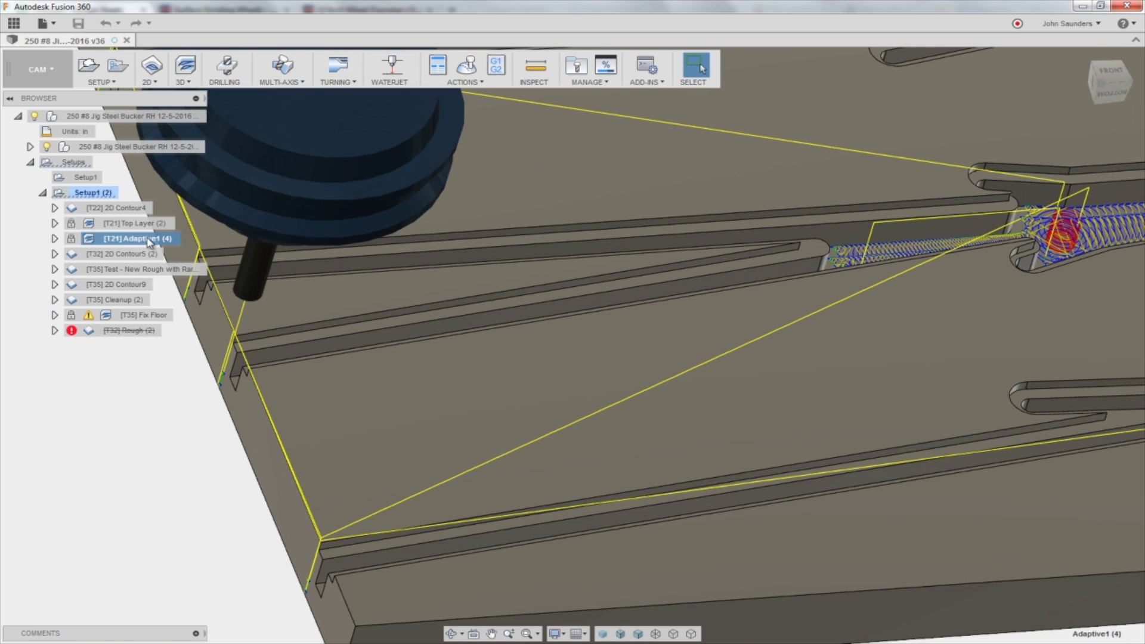
right_click(149, 241)
click(166, 251)
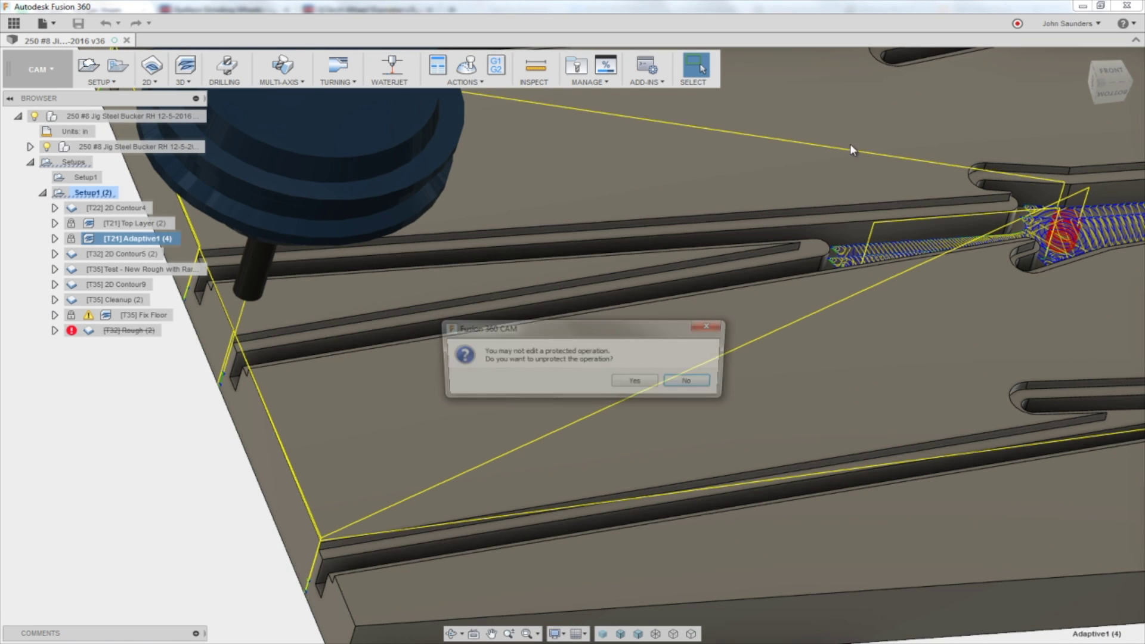
click(637, 382)
click(967, 138)
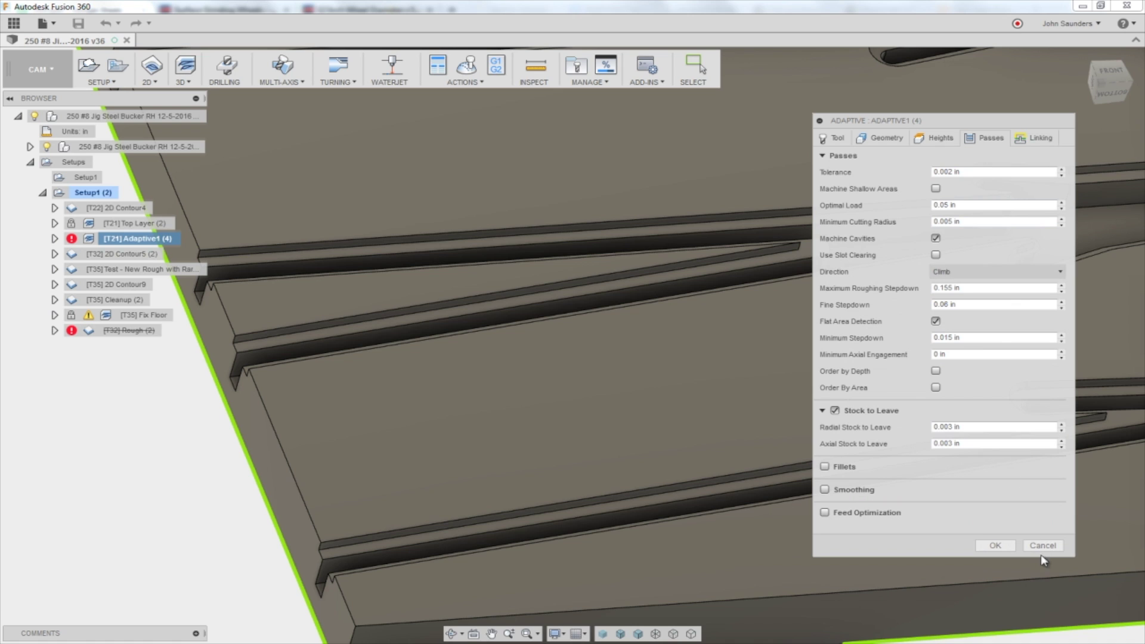
click(1043, 545)
scroll(1007, 453, down, 5)
scroll(972, 377, up, 2)
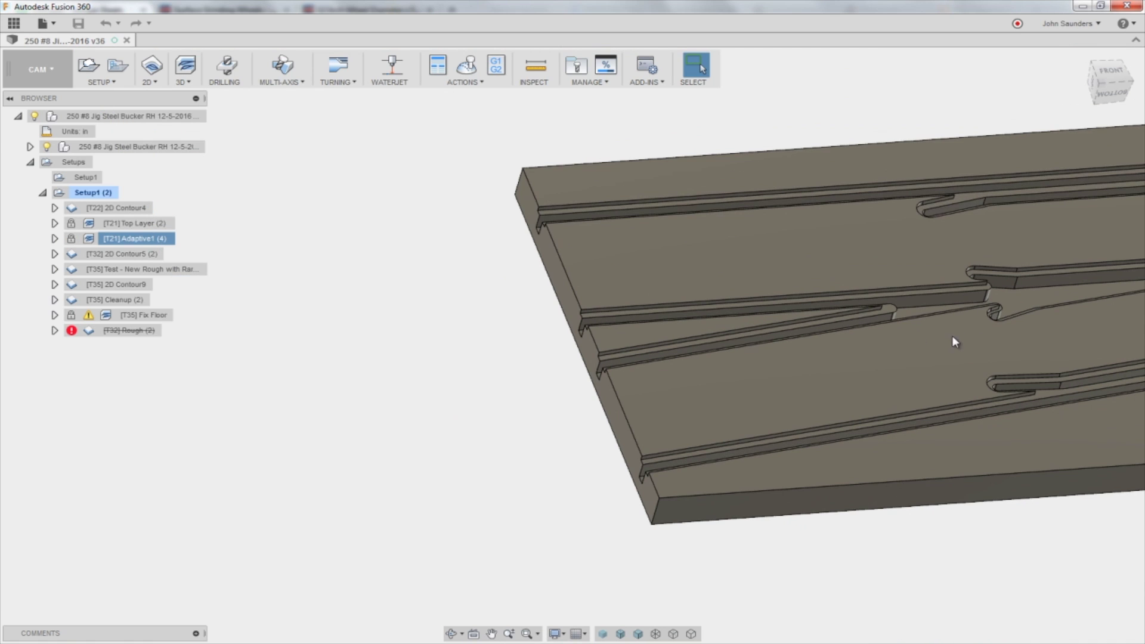
middle_drag(952, 335, 618, 321)
click(158, 240)
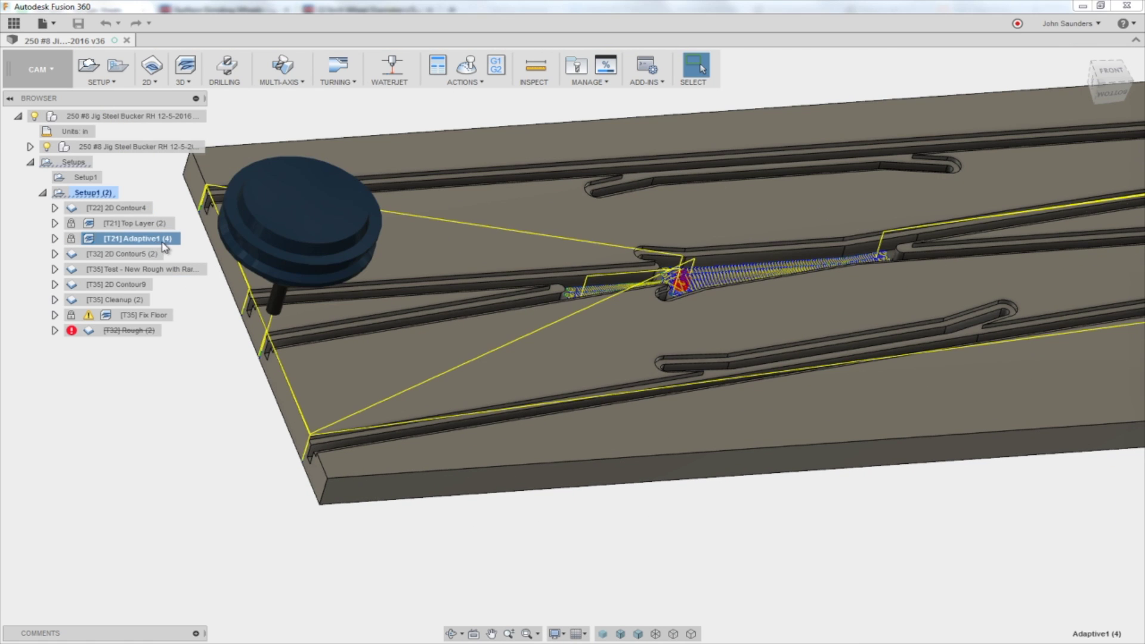
scroll(905, 253, up, 5)
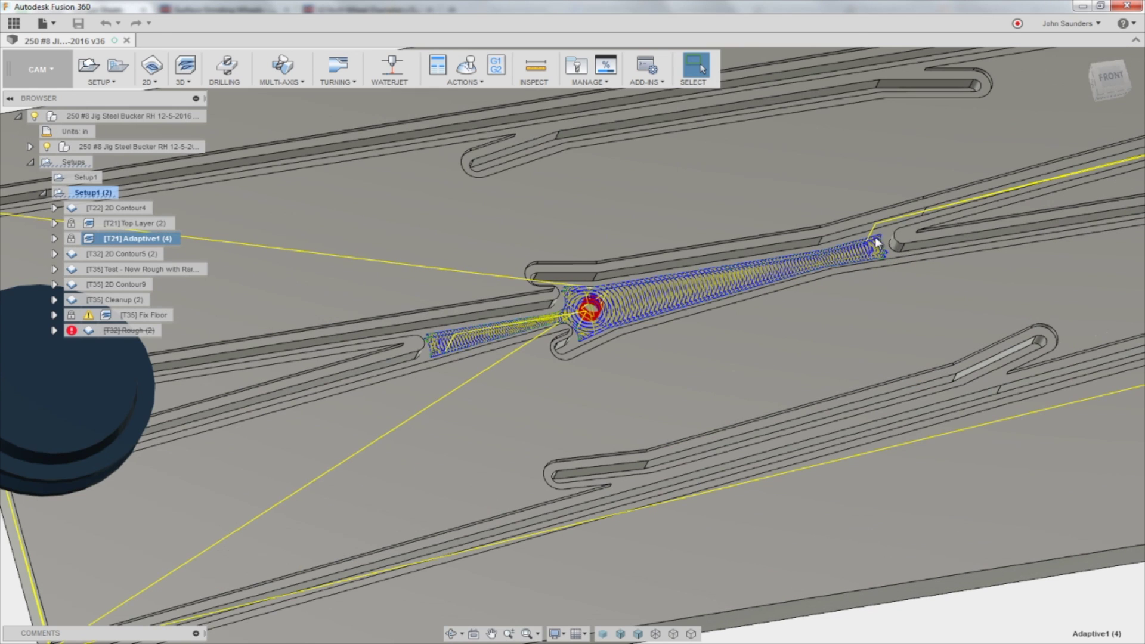
scroll(489, 289, down, 5)
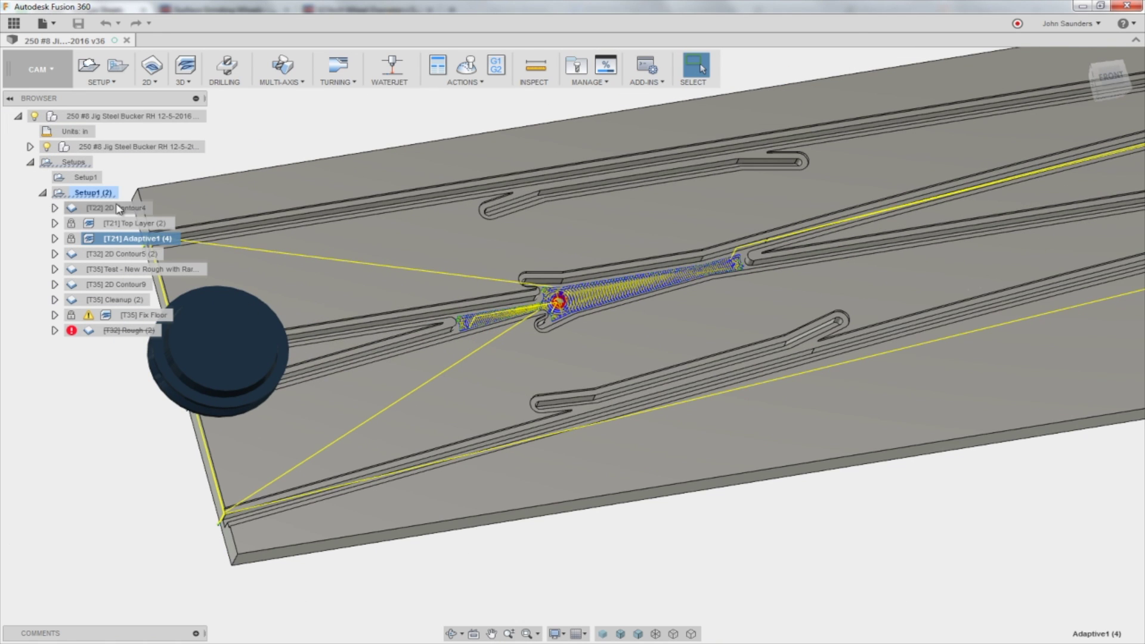
click(90, 194)
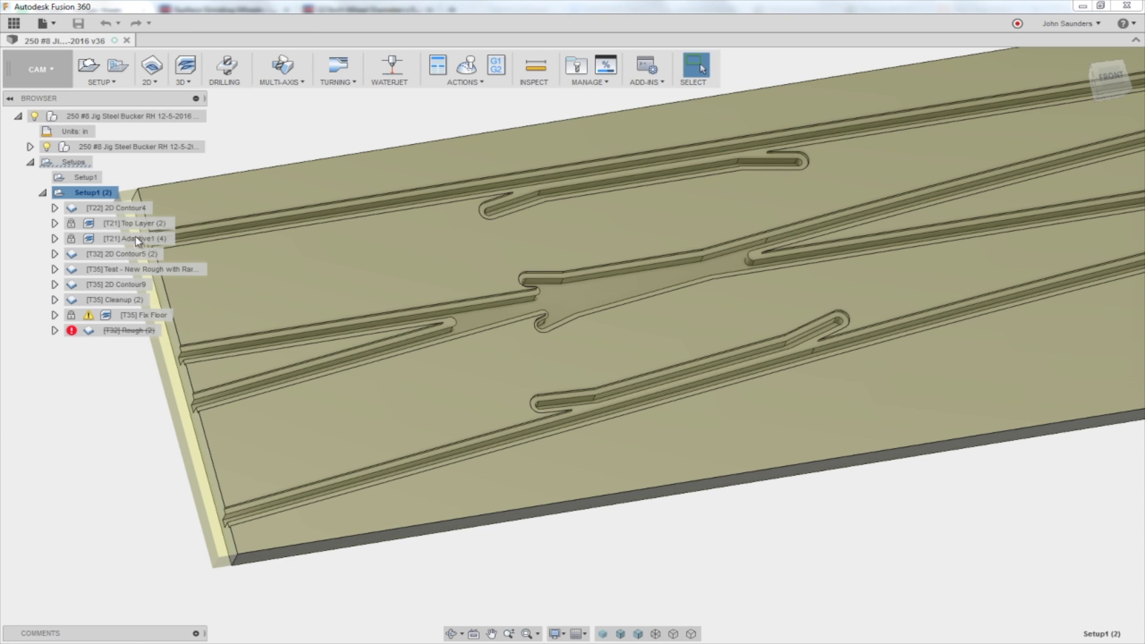
scroll(185, 365, up, 2)
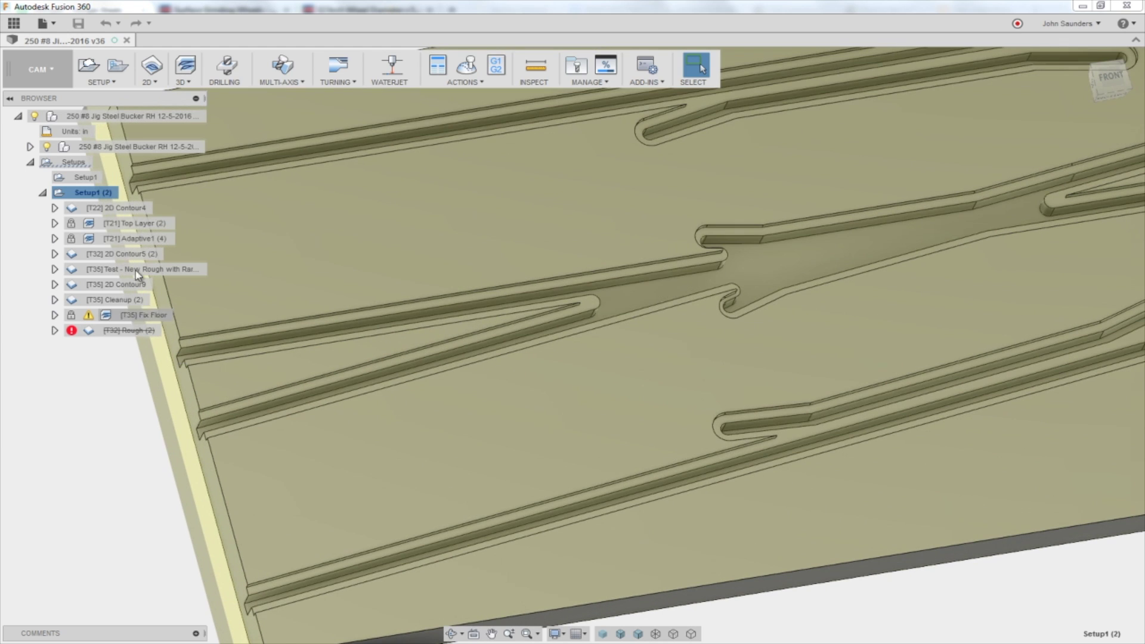
click(117, 239)
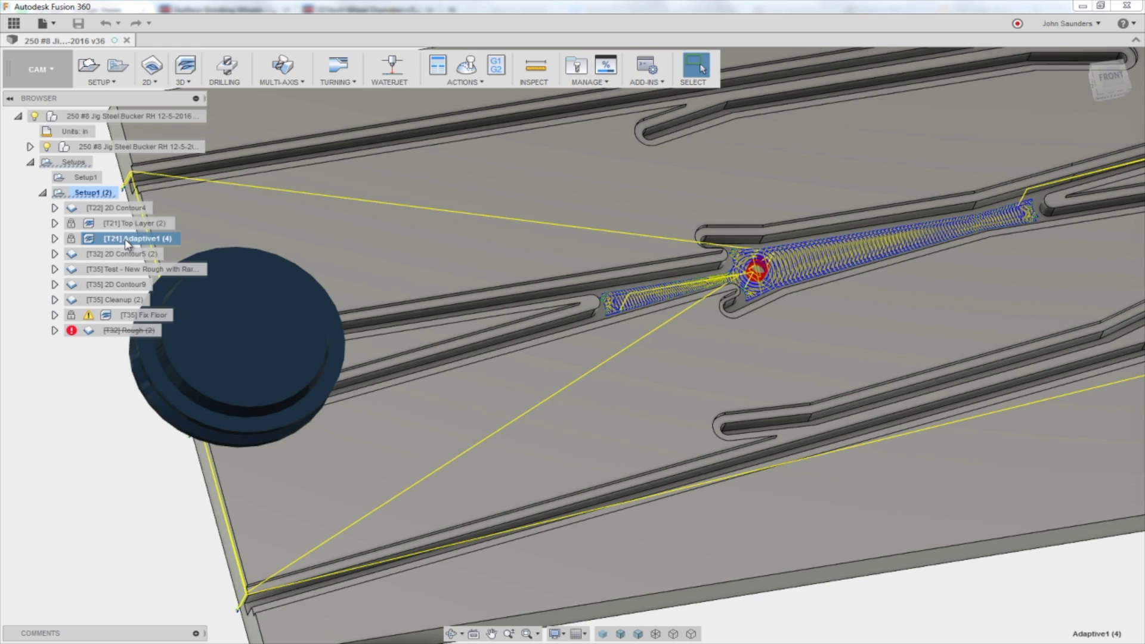
right_click(124, 239)
click(136, 252)
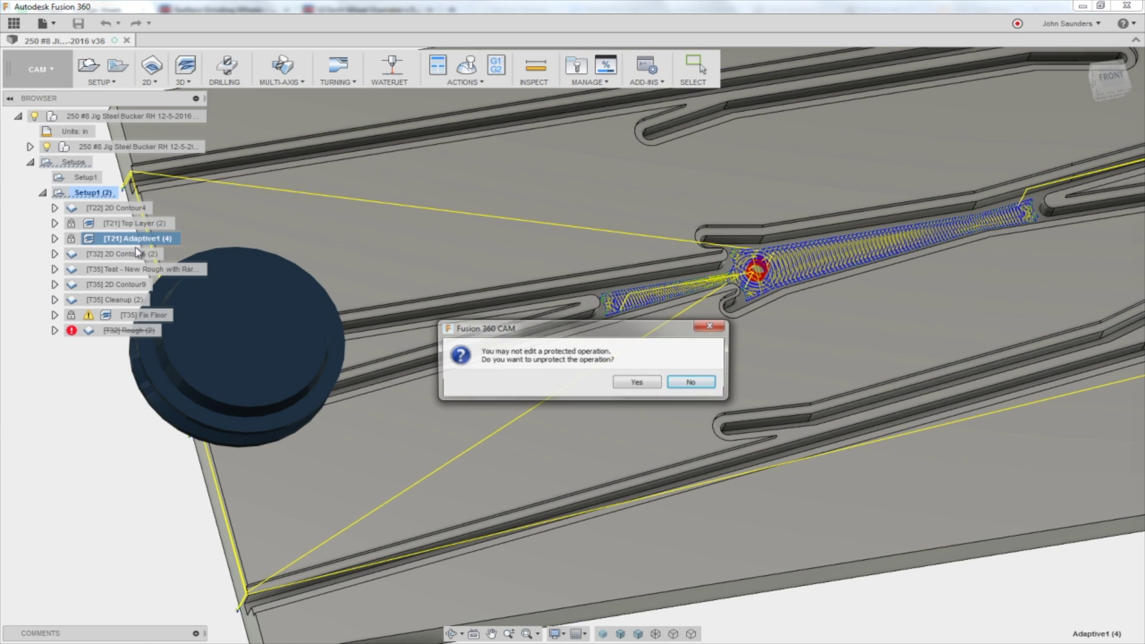
click(637, 383)
click(1104, 86)
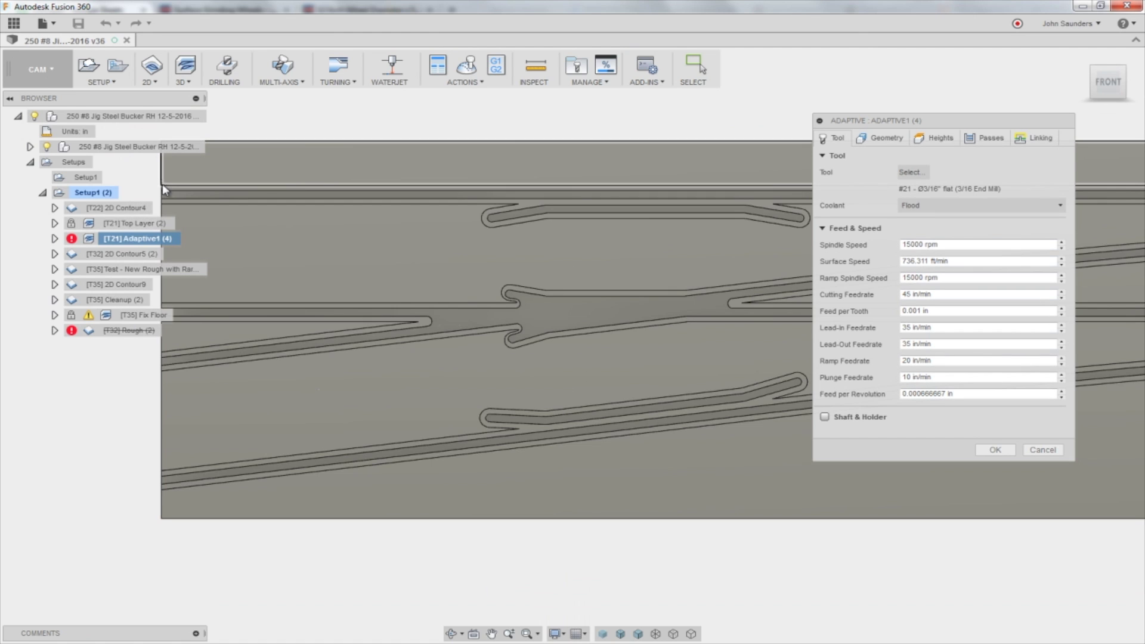
scroll(350, 179, down, 5)
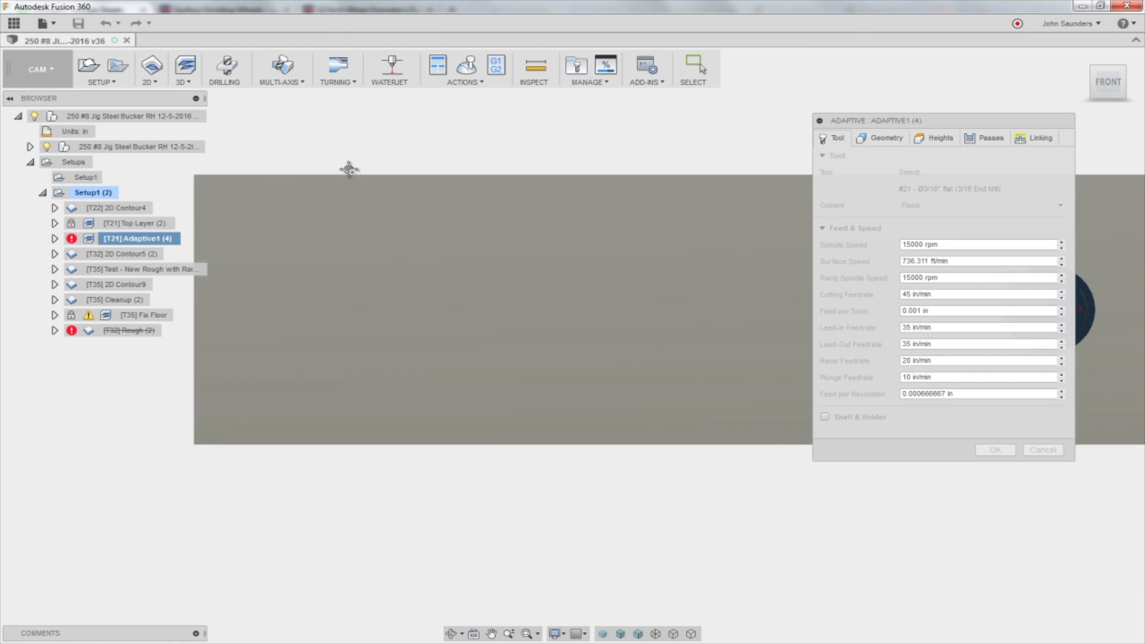
scroll(349, 188, down, 4)
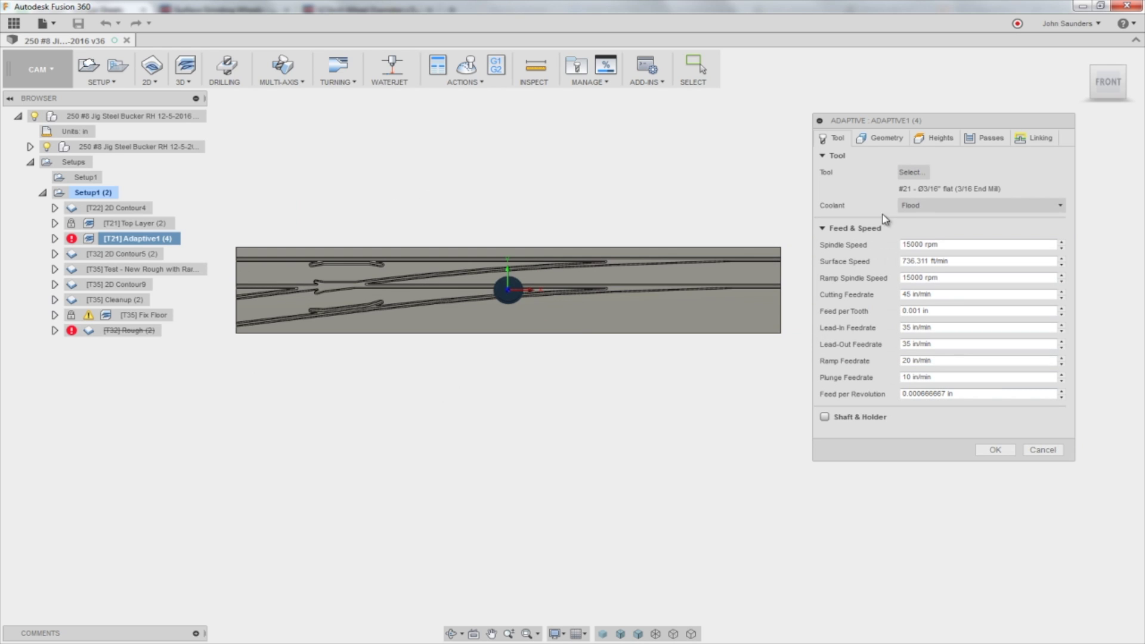
click(892, 141)
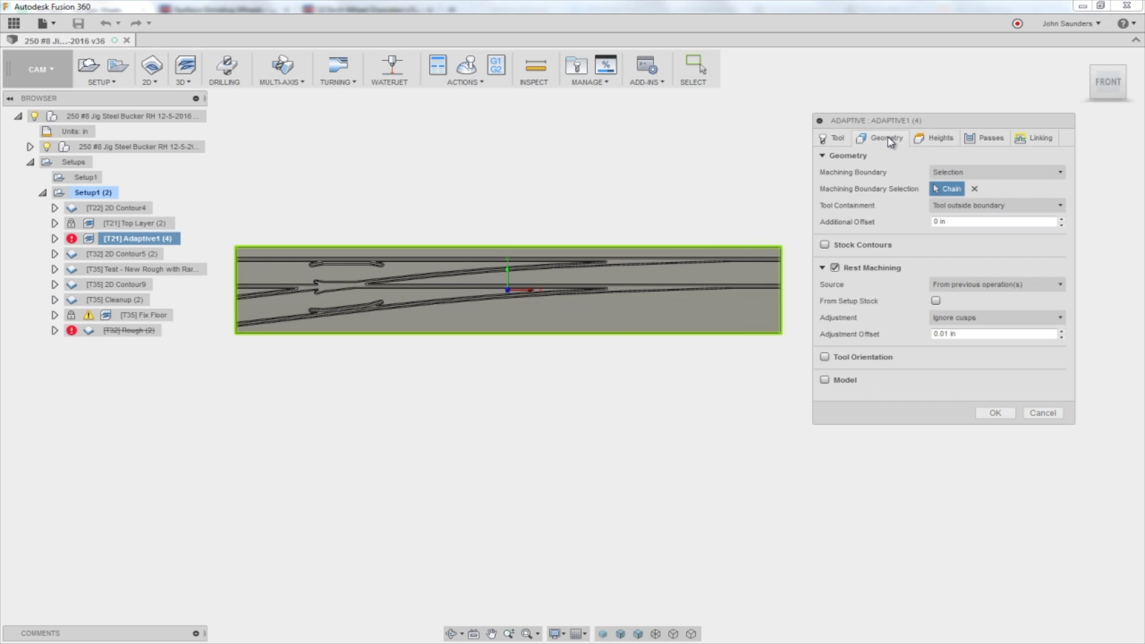
click(825, 245)
scroll(358, 225, up, 6)
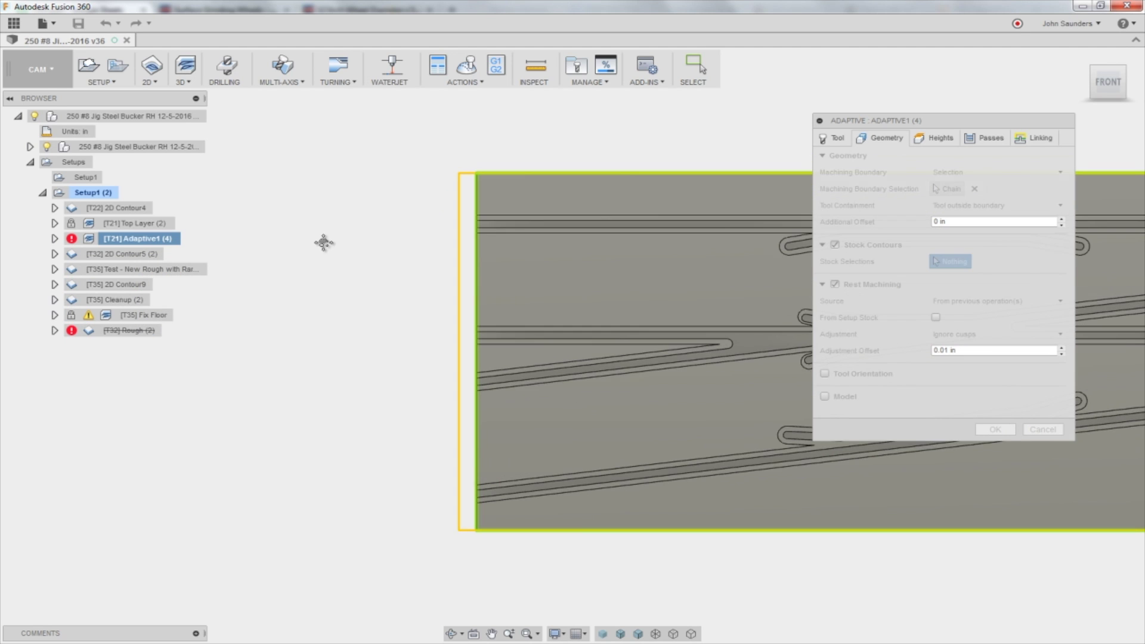
scroll(364, 227, up, 3)
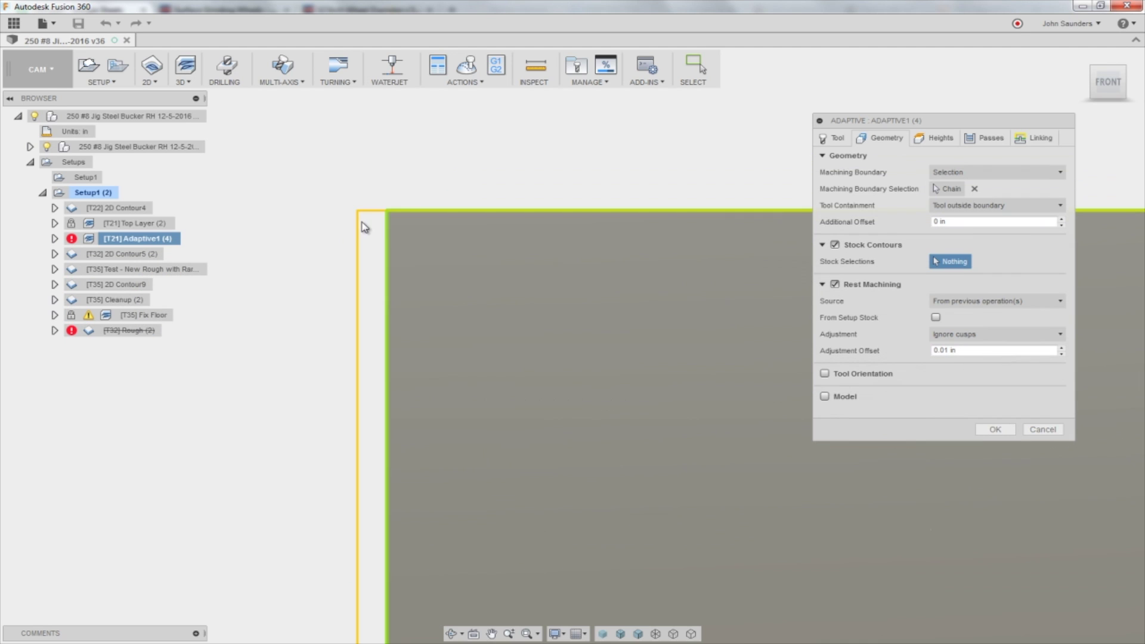
click(1043, 429)
scroll(386, 335, down, 3)
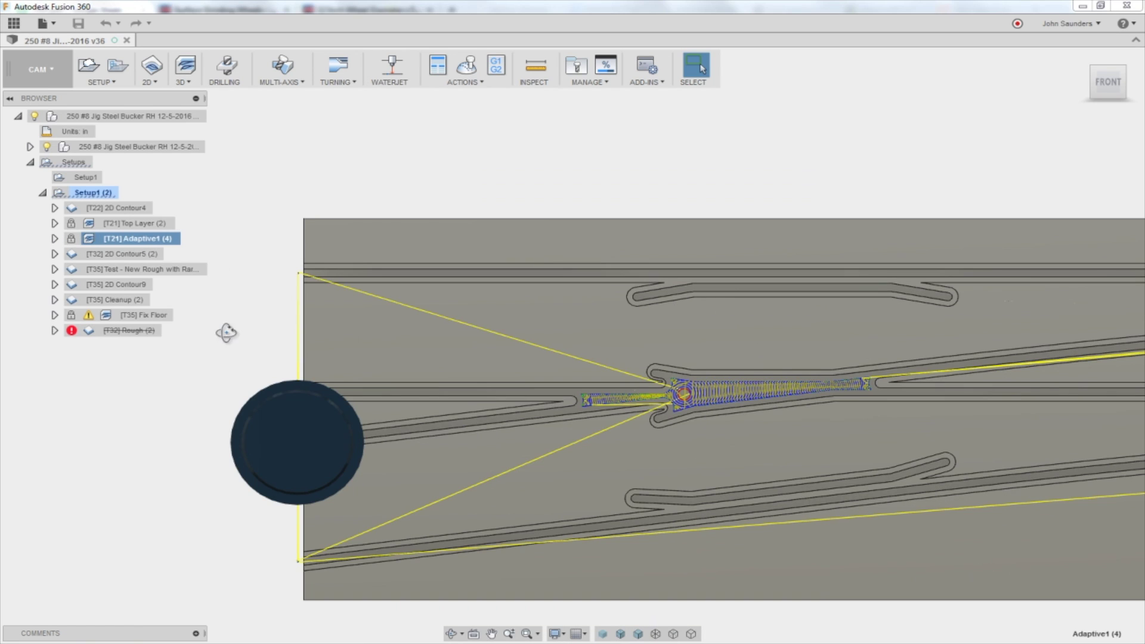
shift+middle_drag(226, 332, 382, 509)
Show the 2D Contour5 toolpath in hidden-edge wireframe and follow it along the slot.
click(134, 255)
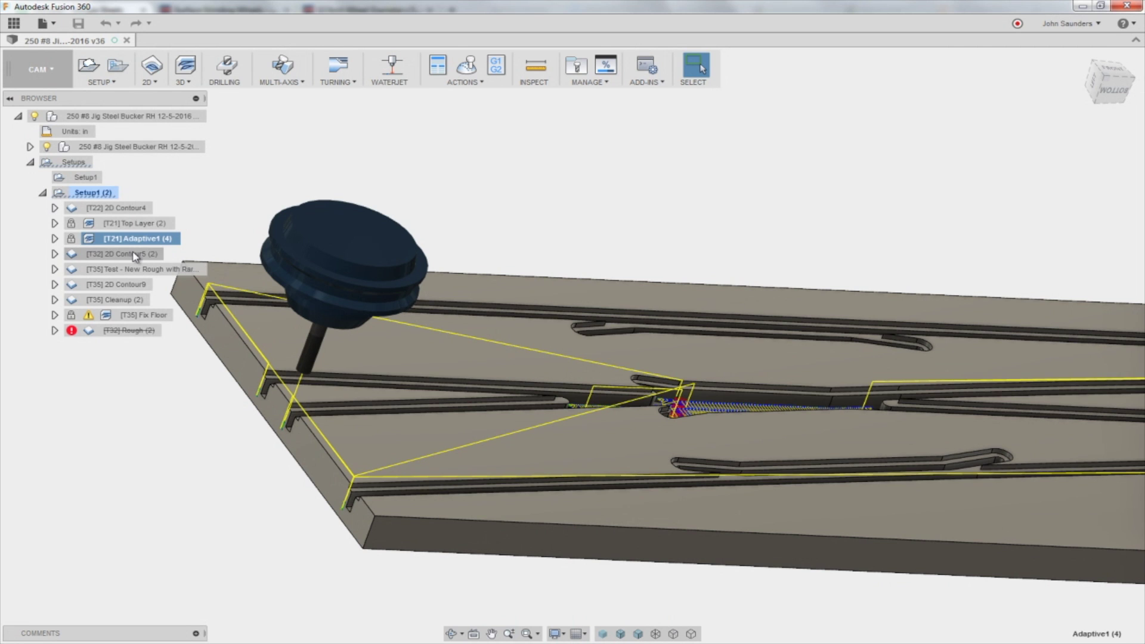
shift+middle_drag(444, 352, 633, 487)
click(674, 634)
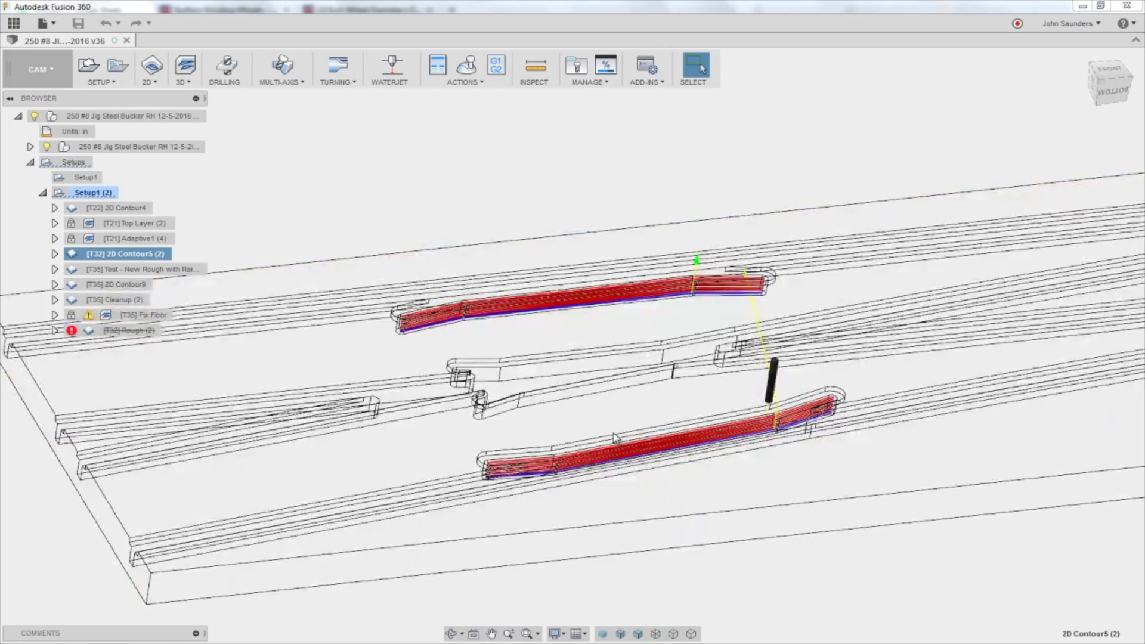
scroll(462, 325, up, 5)
shift+middle_drag(464, 326, 455, 452)
shift+middle_drag(517, 410, 531, 404)
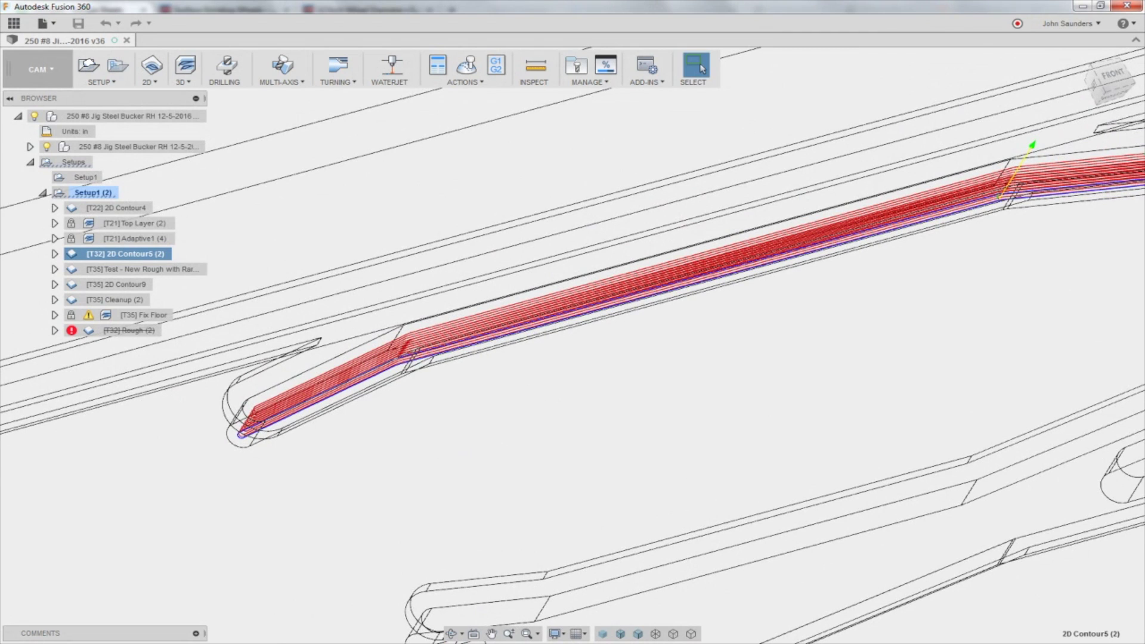
Switch the display style to Shaded with Visible Edges Only.
click(554, 633)
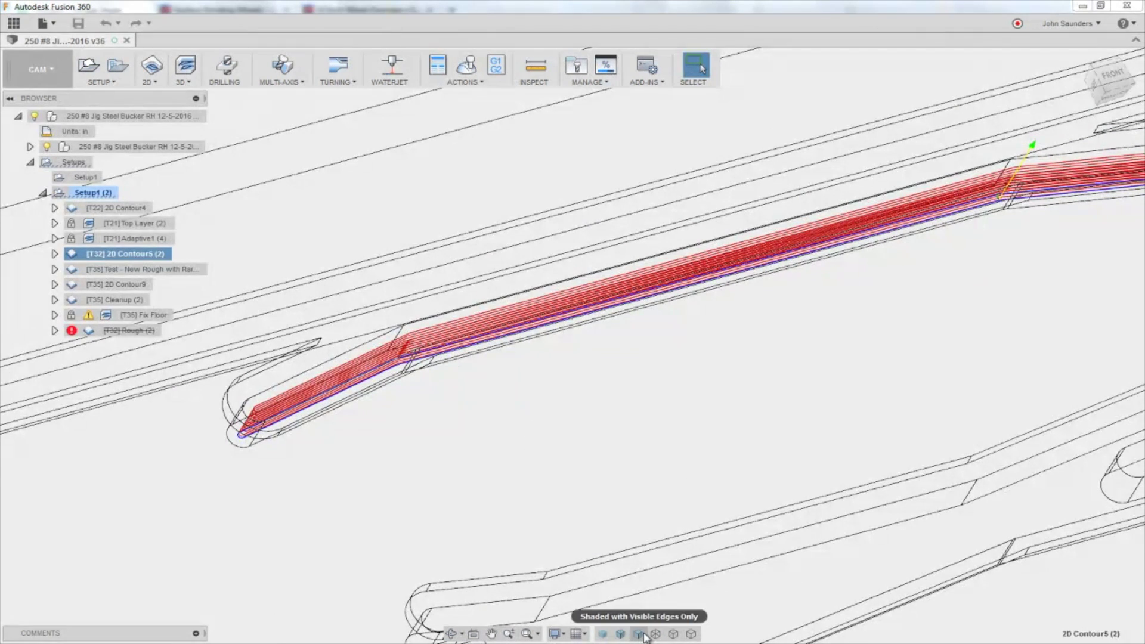
click(551, 617)
mouse_move(467, 432)
shift+middle_down()
mouse_move(483, 381)
mouse_move(466, 436)
shift+middle_up()
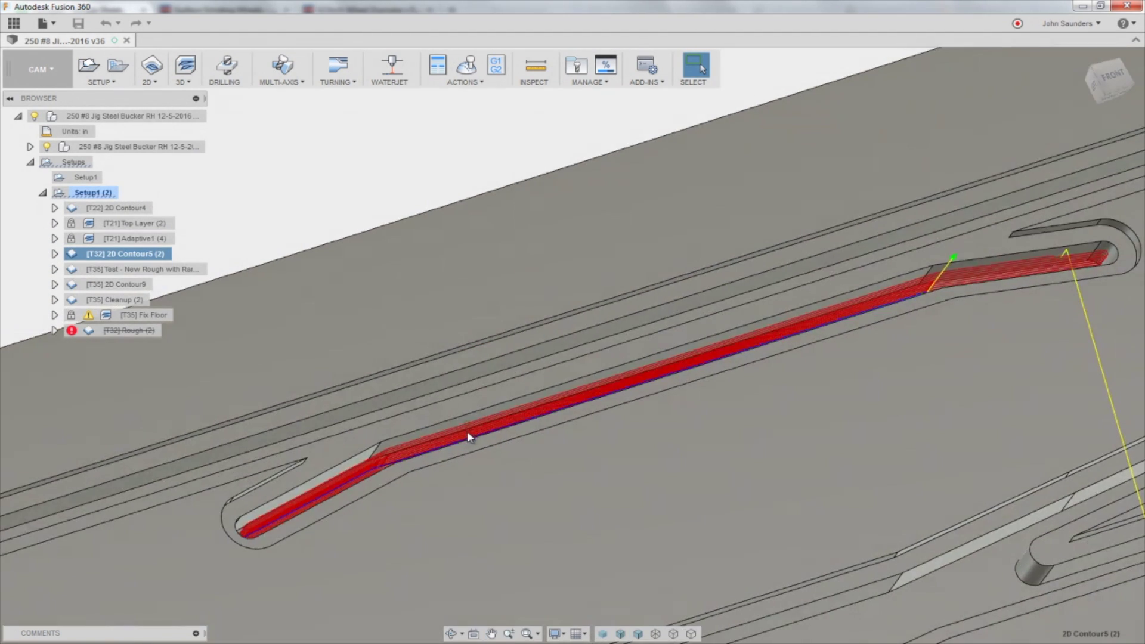
Measure the slot step between two vertices, reading 0.127 in.
key(i)
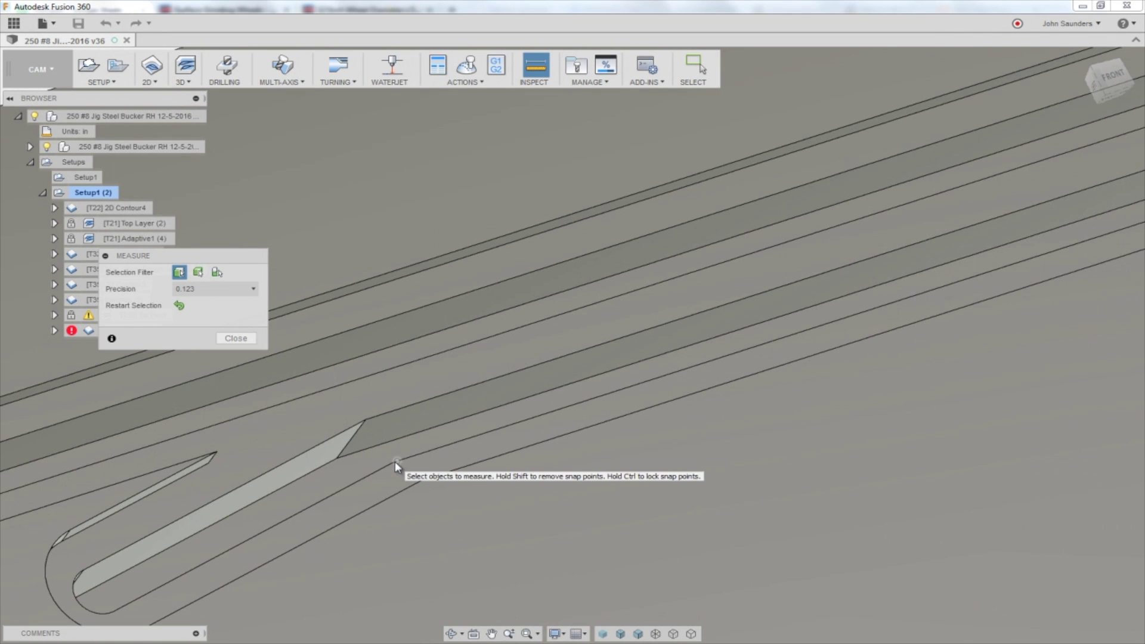
scroll(384, 447, up, 2)
click(363, 421)
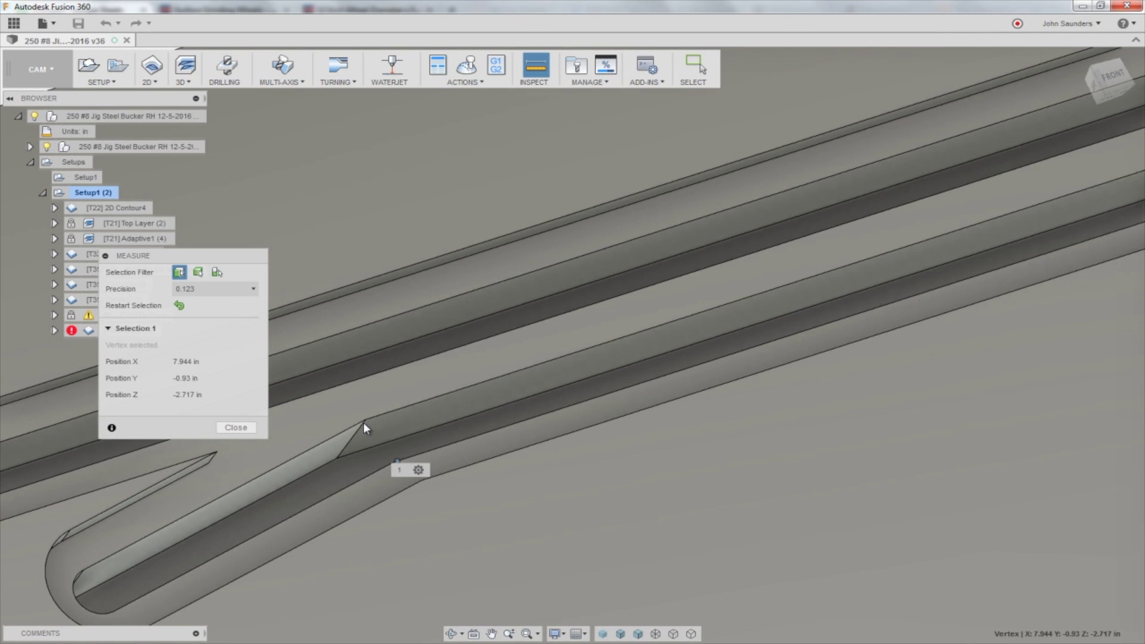
click(365, 420)
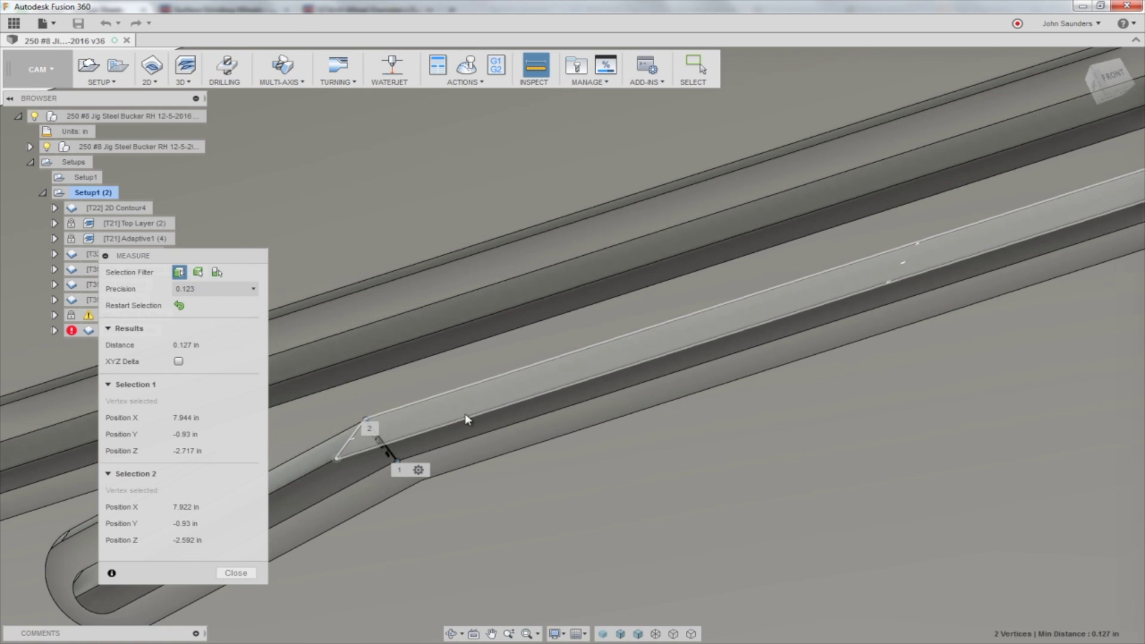
shift+middle_drag(465, 419, 254, 587)
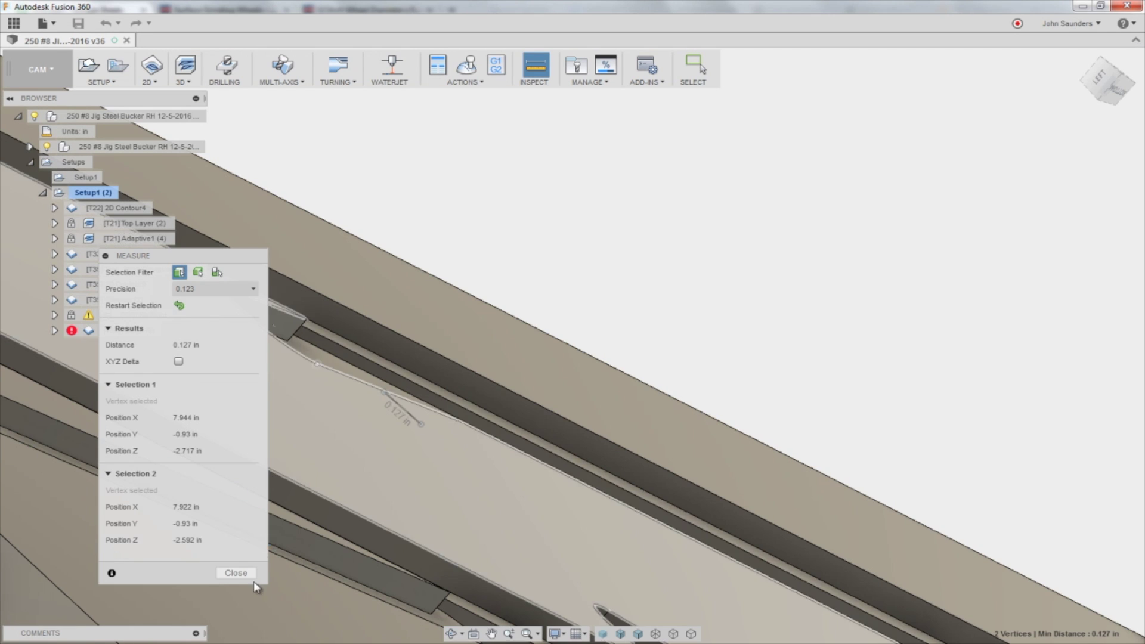
click(237, 573)
Redisplay the [T32] 2D Contour5 toolpath, view the slot from below, and bring up its actions.
click(123, 252)
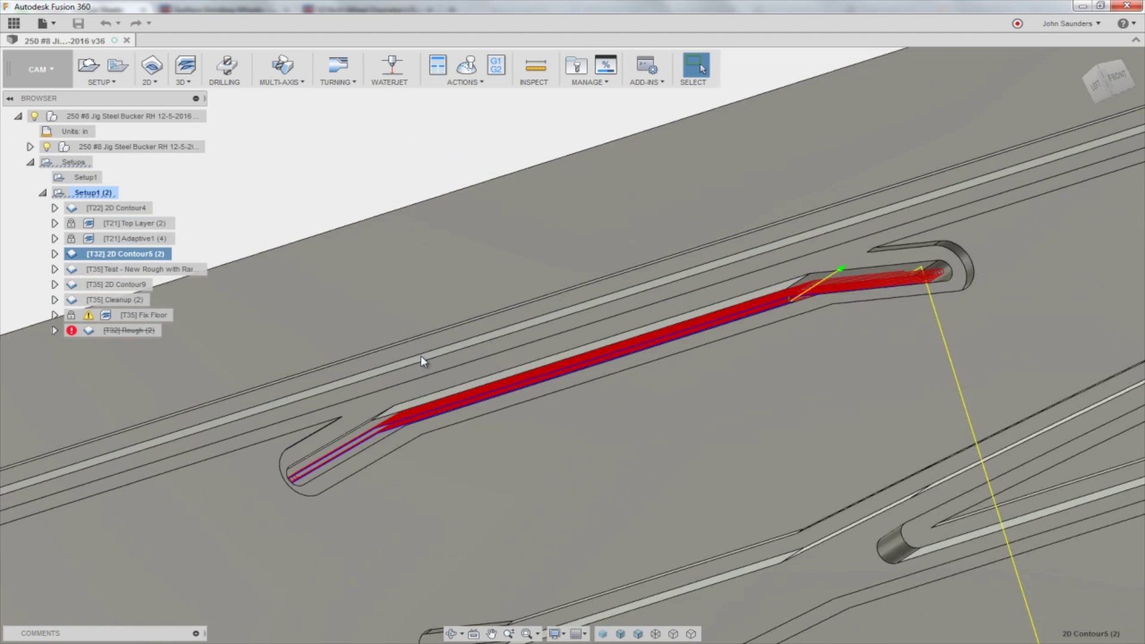
shift+middle_drag(420, 355, 468, 289)
right_click(156, 257)
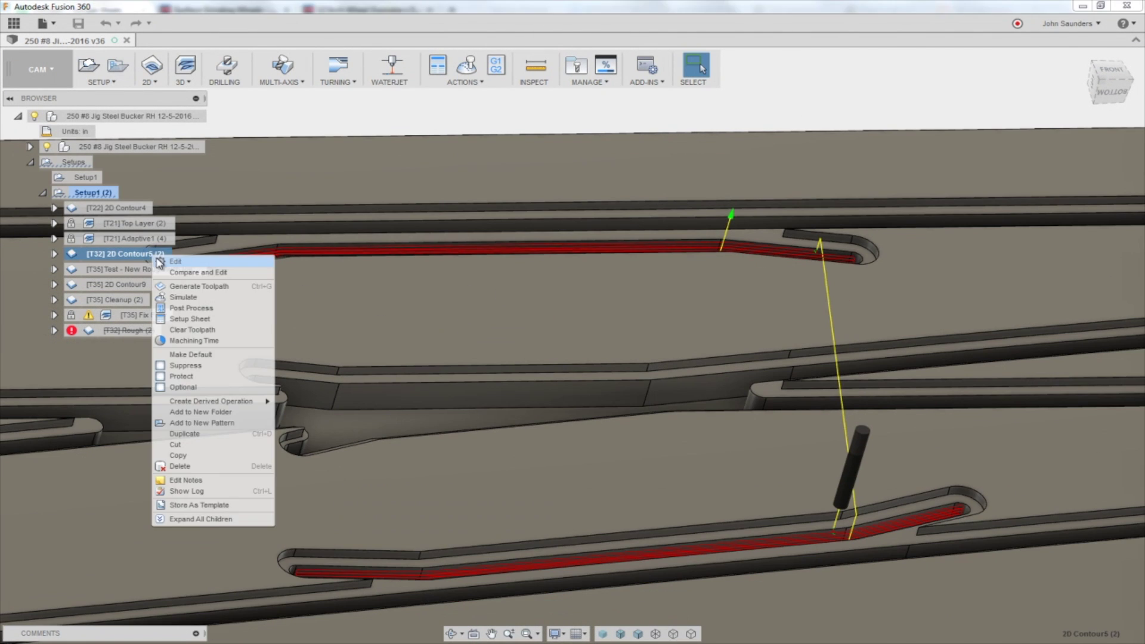
Review [T32] 2D Contour5 geometry and ramp settings (0.15 deg, 0.375 in stepdown) and accept.
click(173, 262)
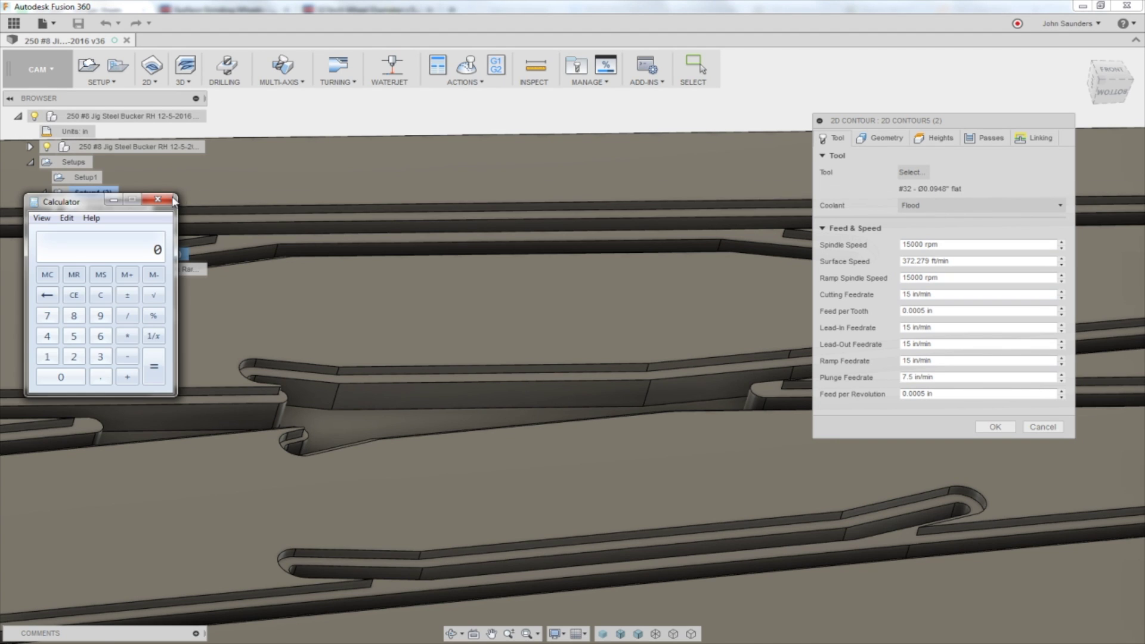
click(180, 193)
click(906, 145)
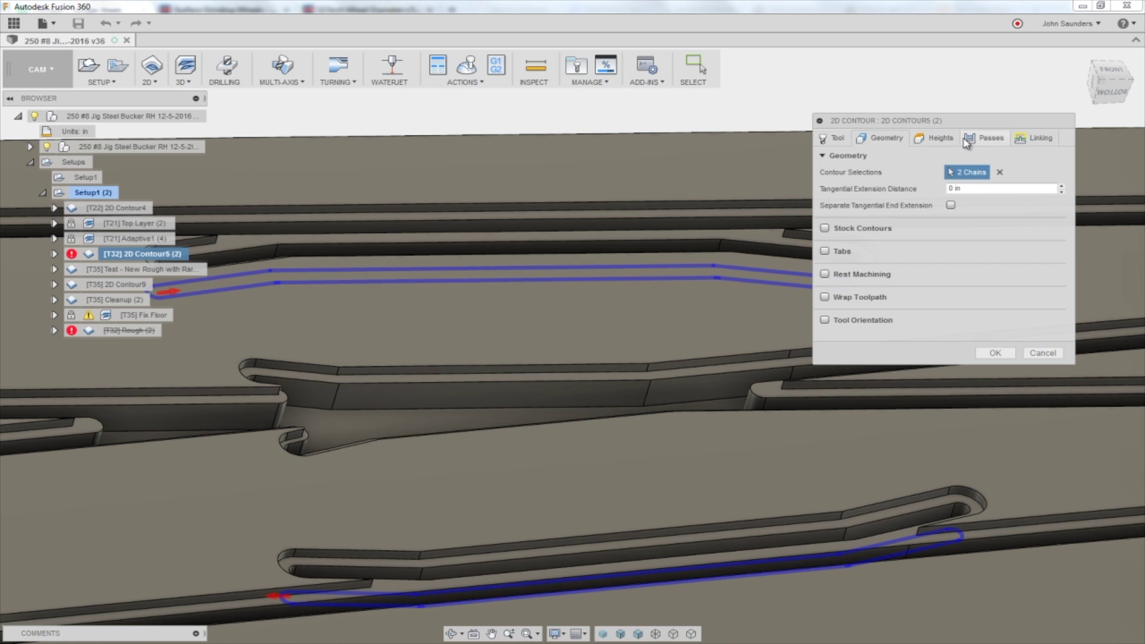
click(1020, 137)
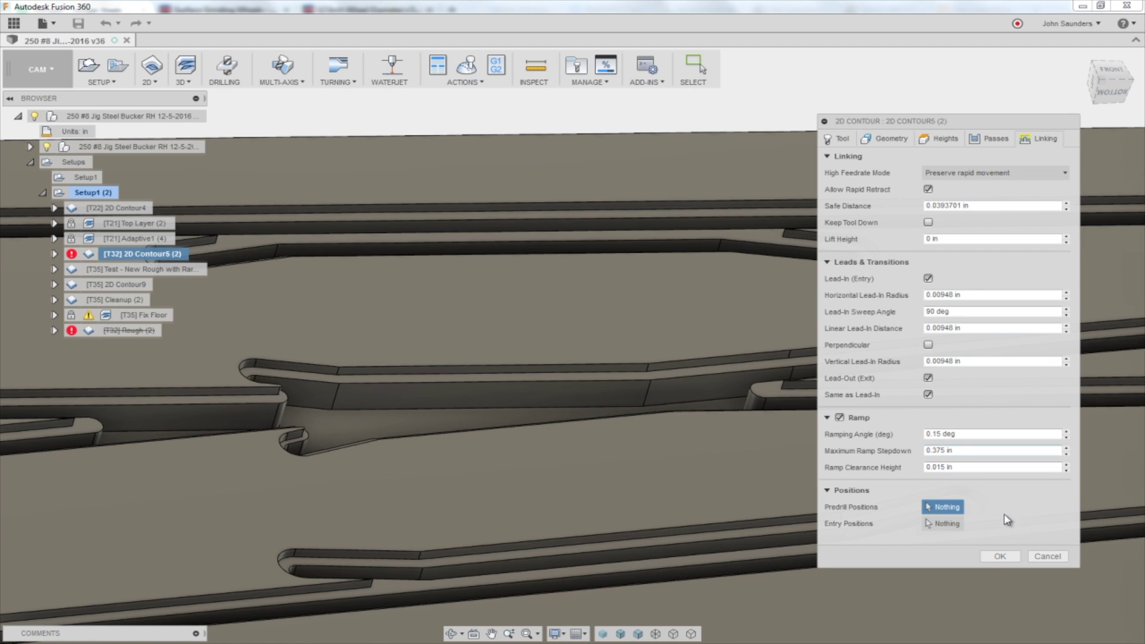
click(1044, 554)
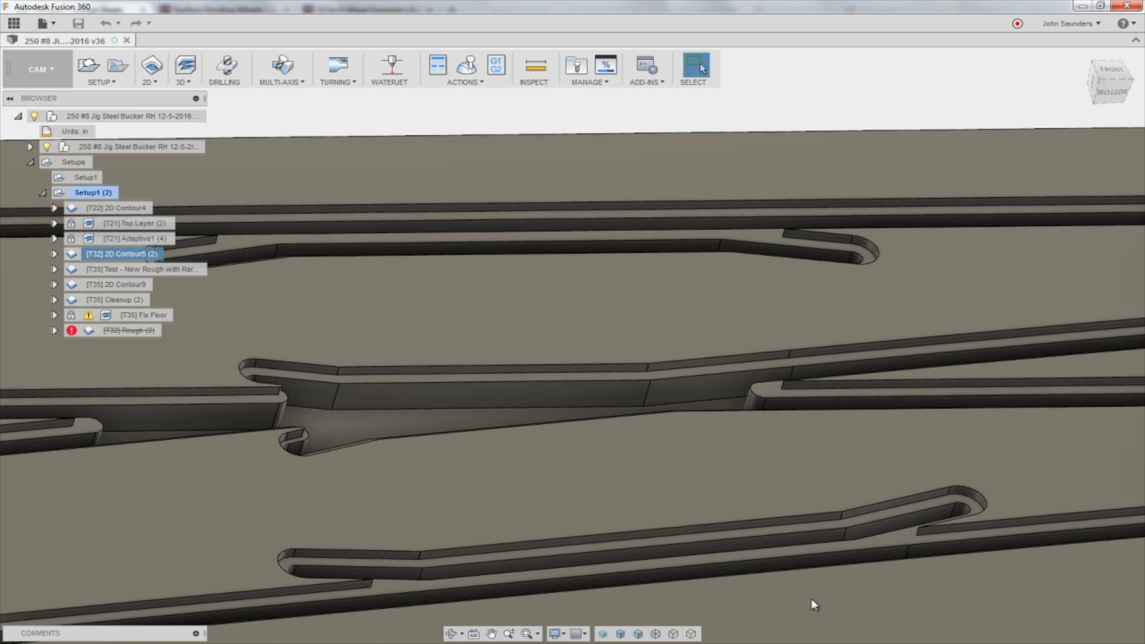
Inspect the [T32] 2D Contour5 stepdown passes in wireframe from the bottom and left views.
click(656, 633)
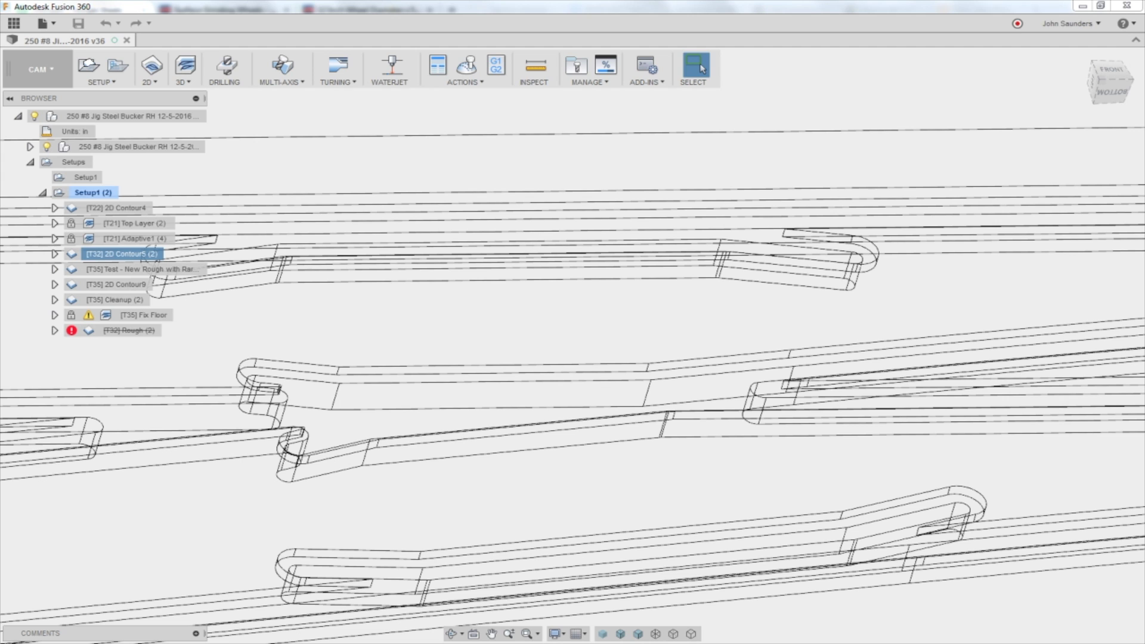
click(1110, 90)
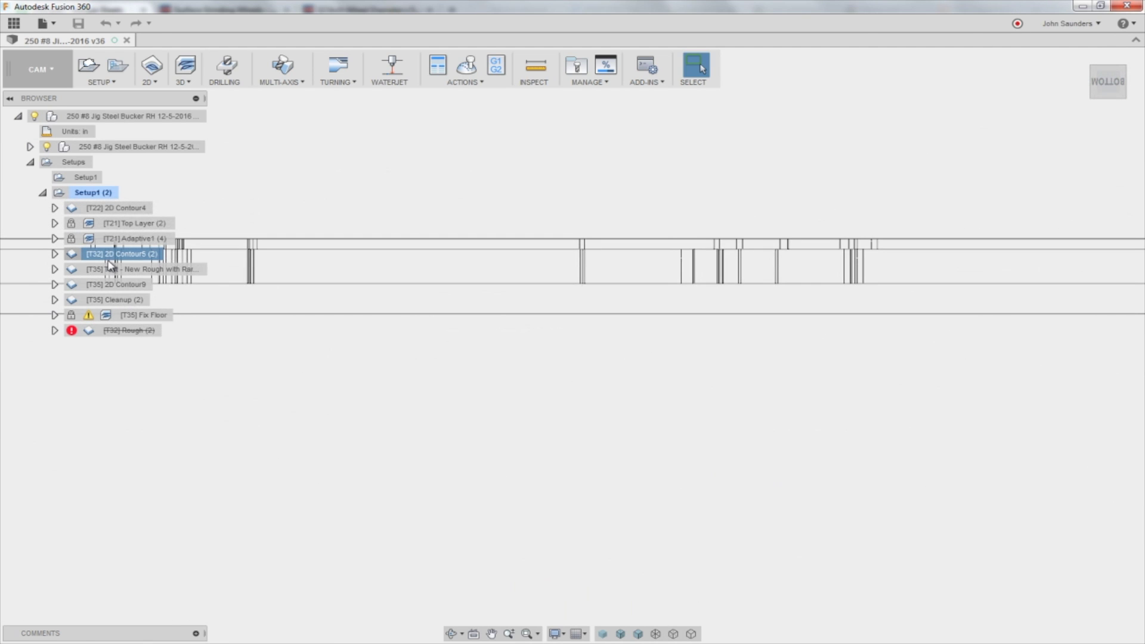
click(109, 257)
scroll(355, 256, up, 5)
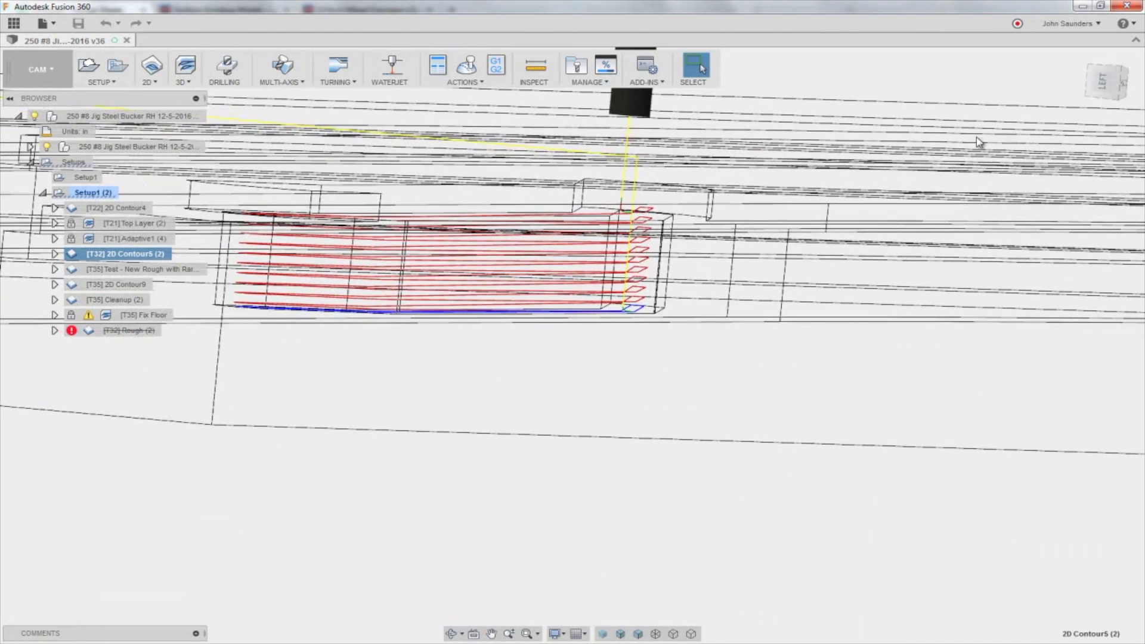
click(1103, 82)
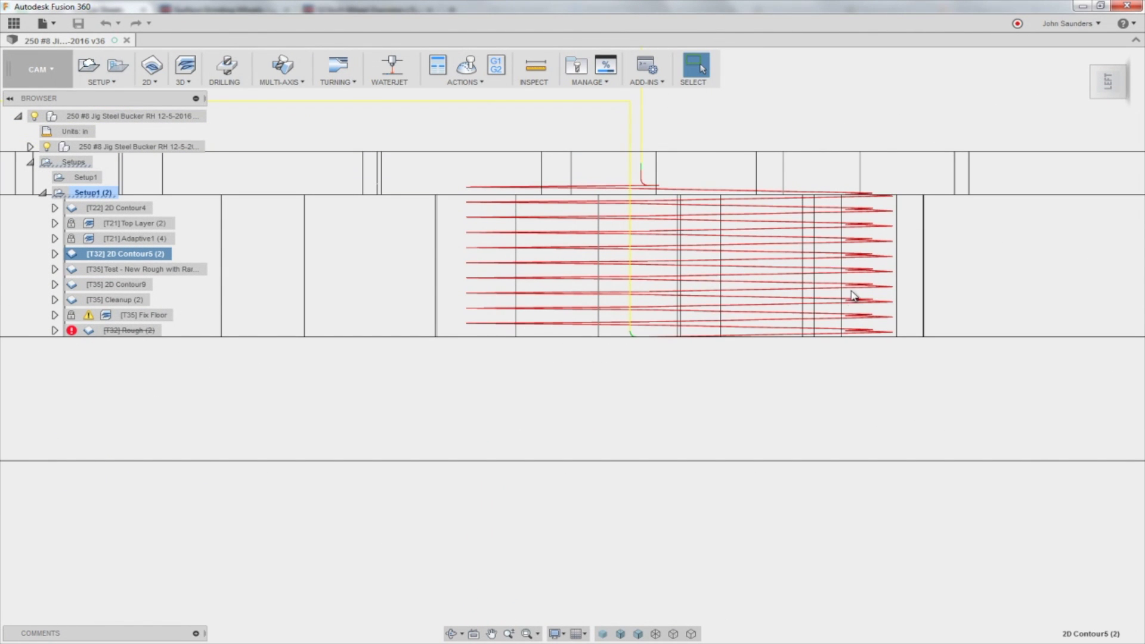
scroll(854, 296, down, 5)
shift+middle_drag(831, 290, 568, 367)
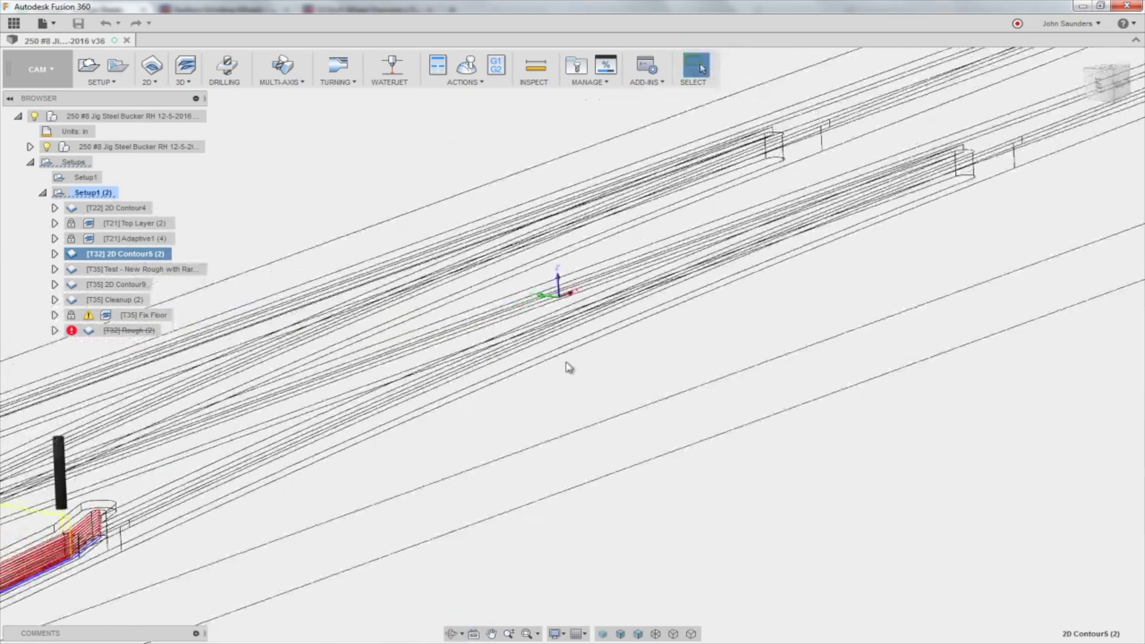
scroll(568, 367, down, 5)
Return to shaded display and select the T35 toolpath and the suppressed [T32] Rough (2).
click(638, 633)
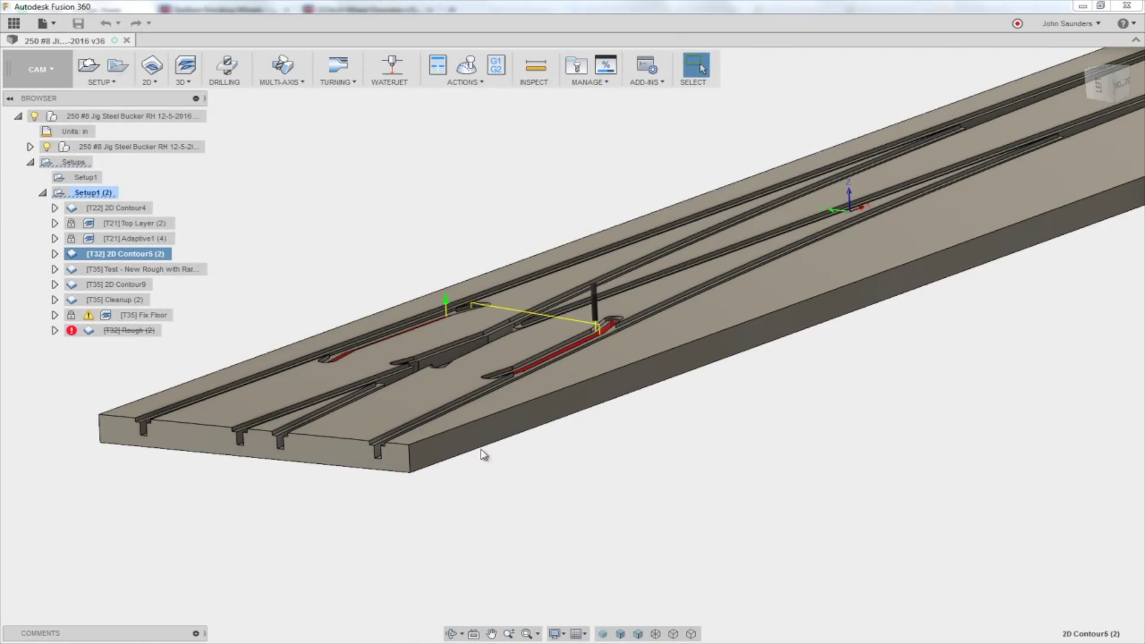
click(179, 269)
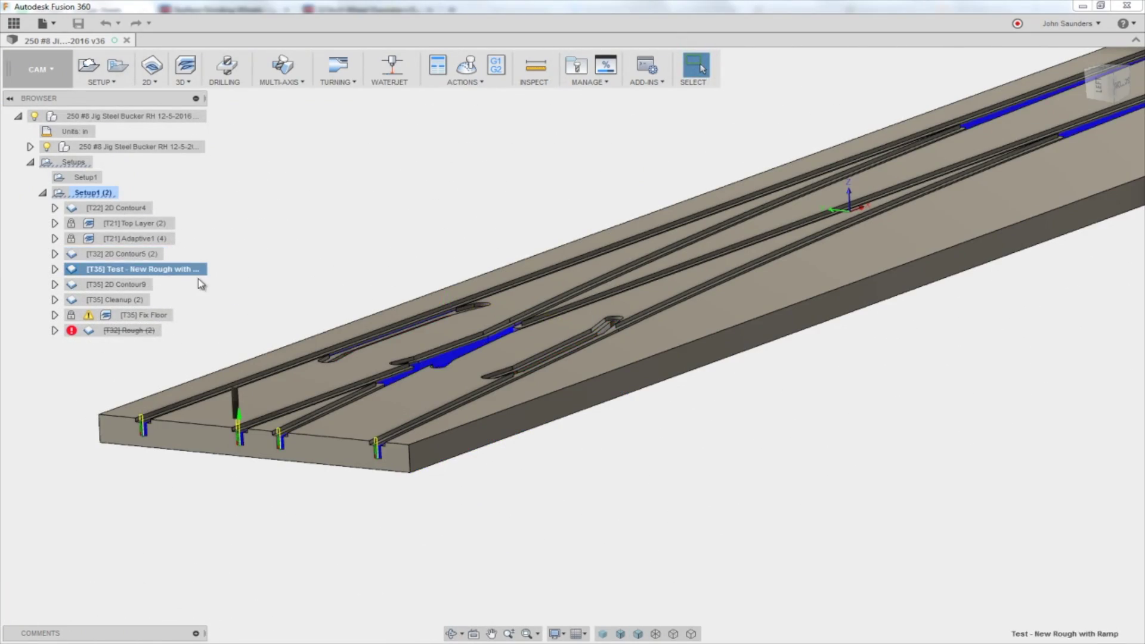
click(130, 332)
shift+middle_drag(364, 357, 197, 286)
View [T35] Test - New Rough with Ramp closely along the slots, expanded to show its #35 Ø7/64" tool.
click(134, 268)
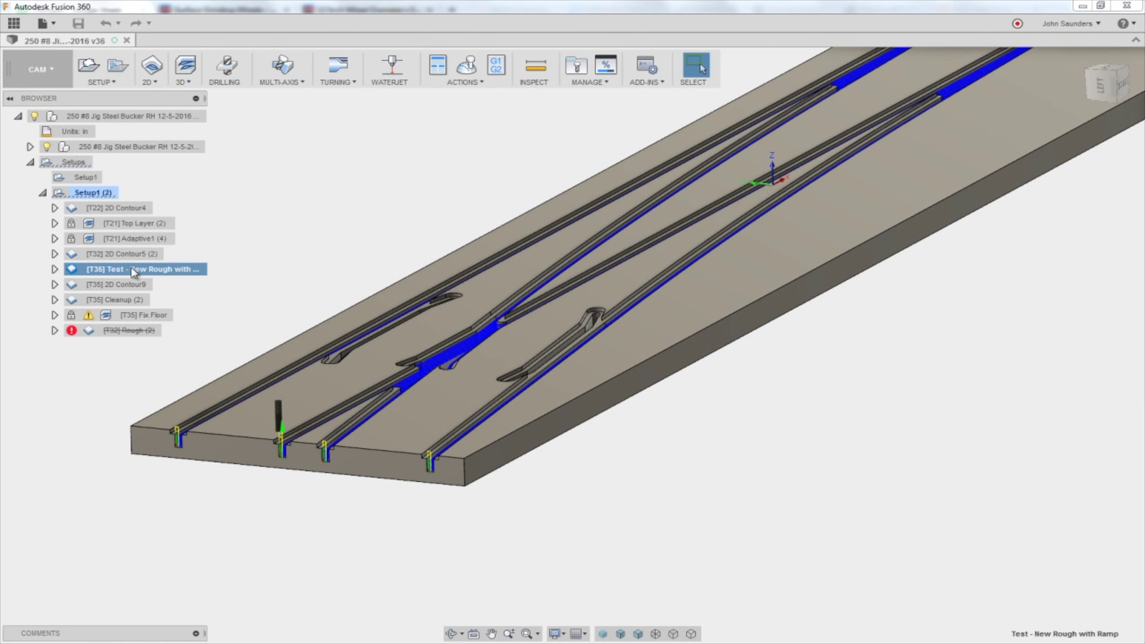
scroll(330, 367, up, 2)
scroll(383, 347, up, 2)
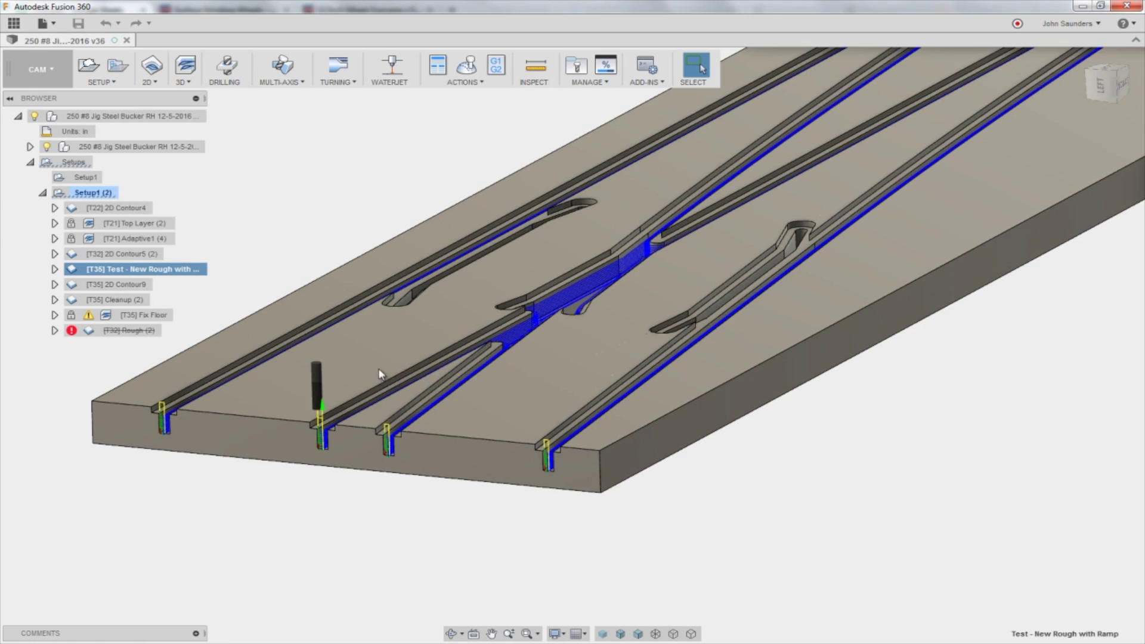
scroll(410, 370, up, 2)
scroll(411, 373, up, 2)
shift+middle_drag(412, 373, 384, 430)
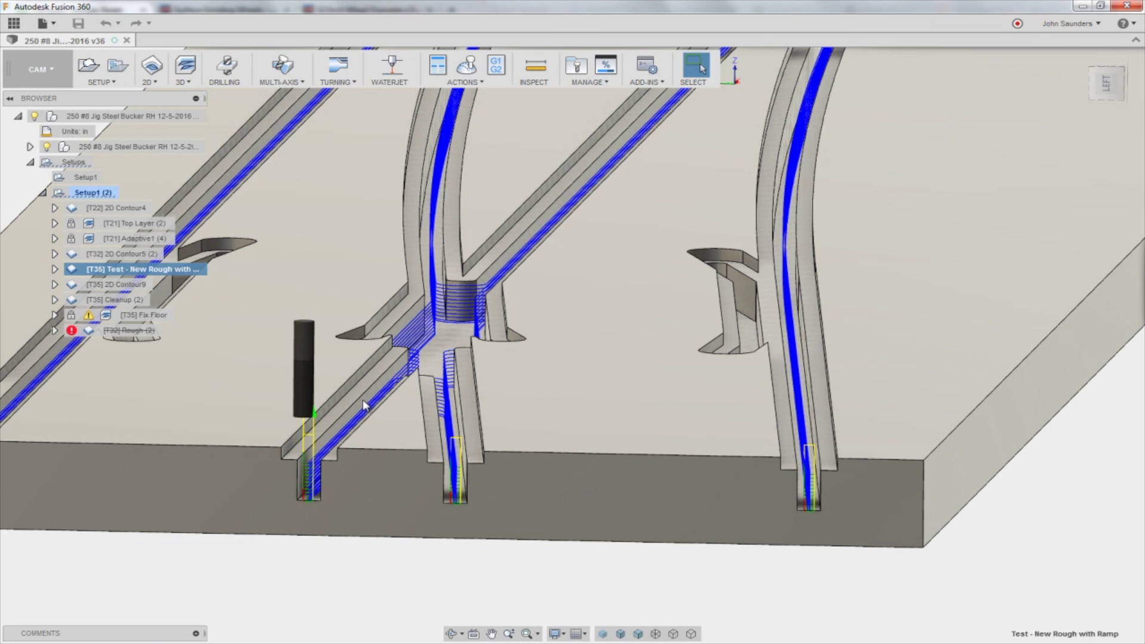
click(54, 269)
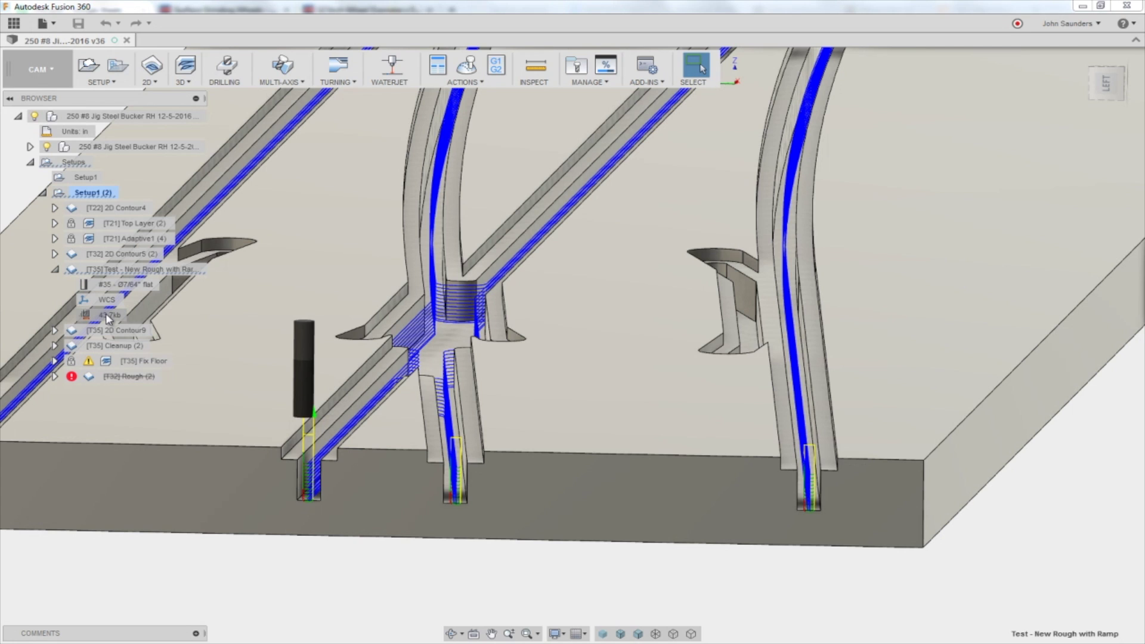
Review the T35 operation's Passes settings and close them unchanged.
right_click(138, 268)
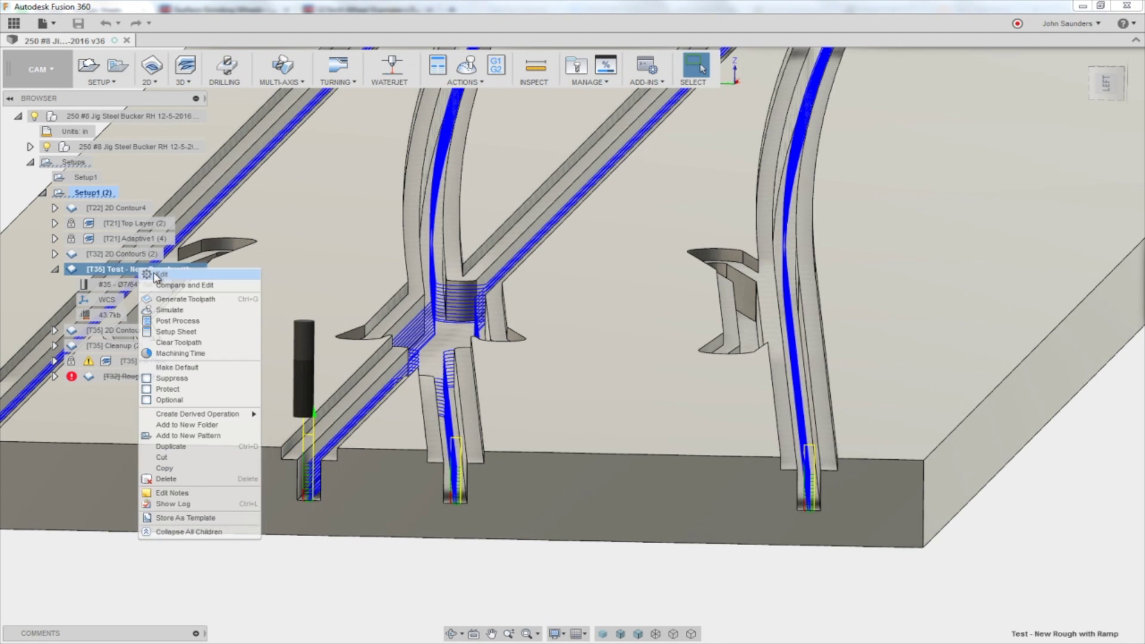
click(173, 278)
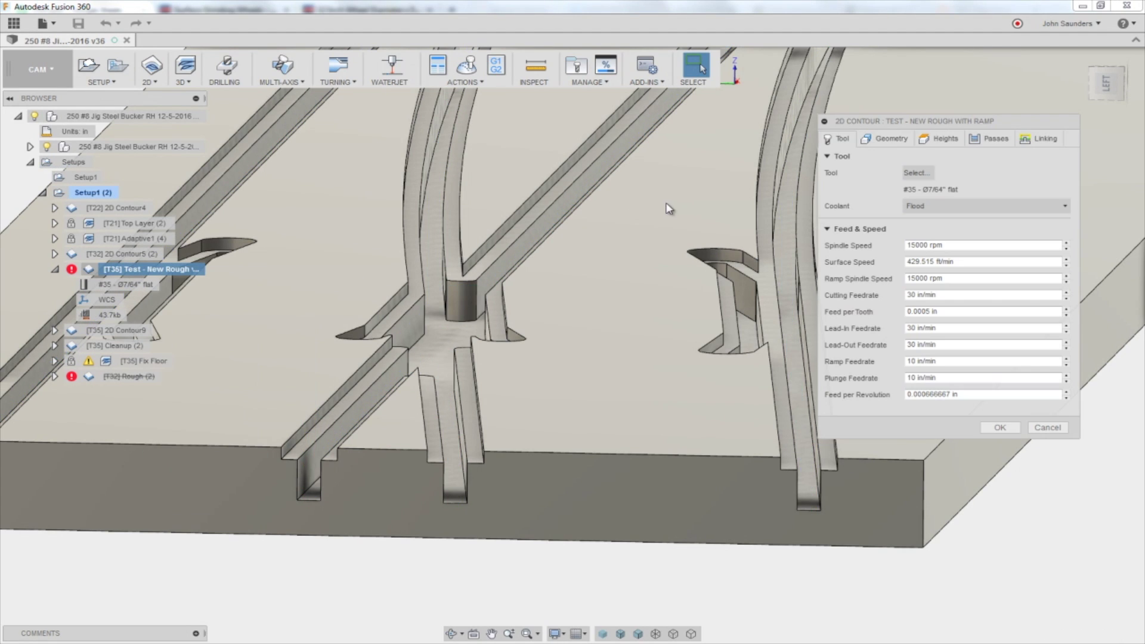
click(990, 140)
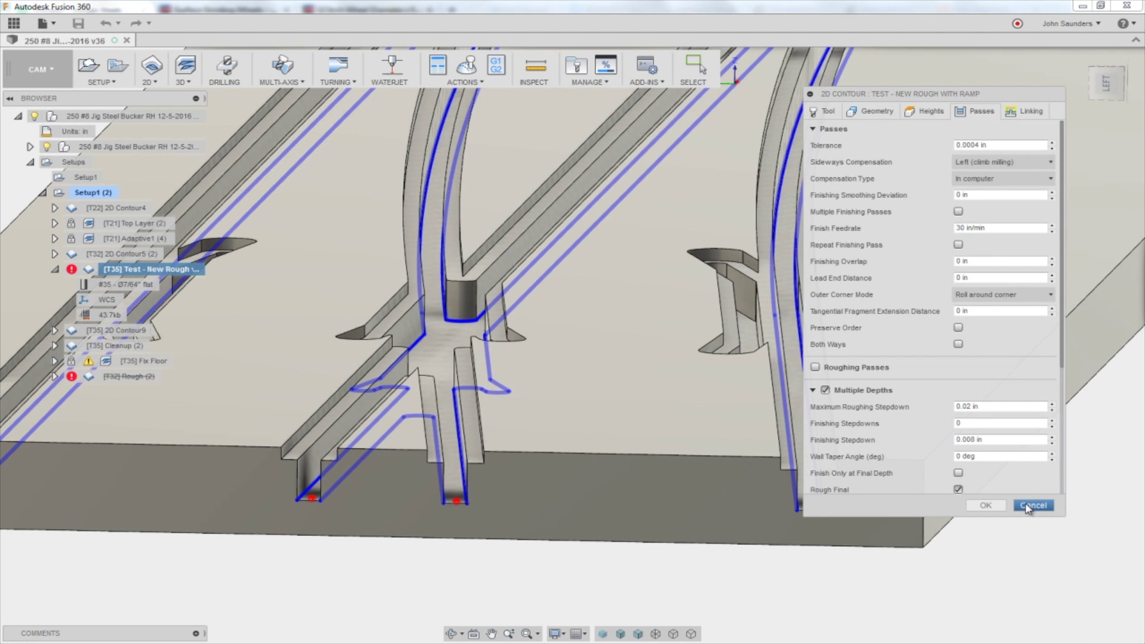
click(1031, 506)
View the T35 toolpath from low, then reopen its Passes tab at the 0.02 in maximum roughing stepdown.
click(136, 270)
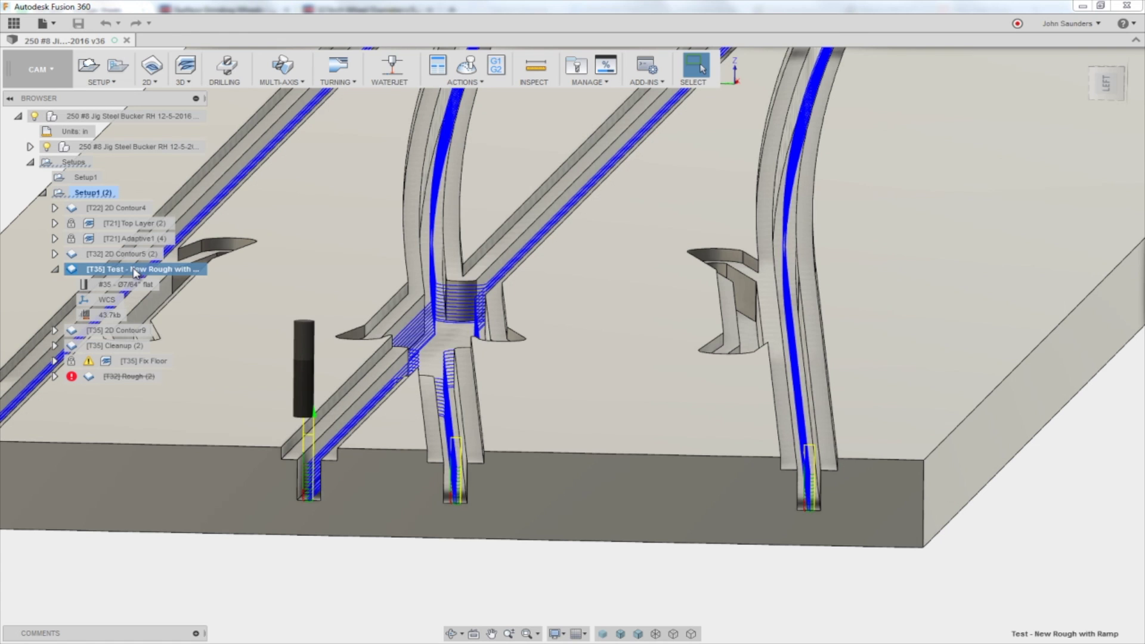
shift+middle_drag(351, 507, 393, 389)
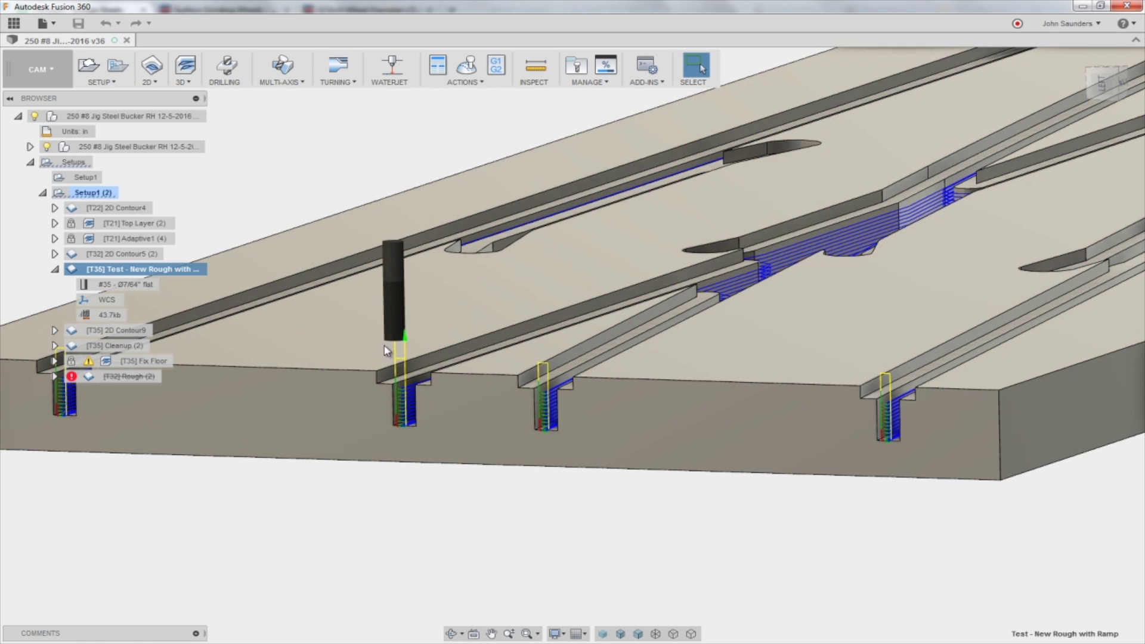
scroll(418, 375, up, 5)
right_click(179, 272)
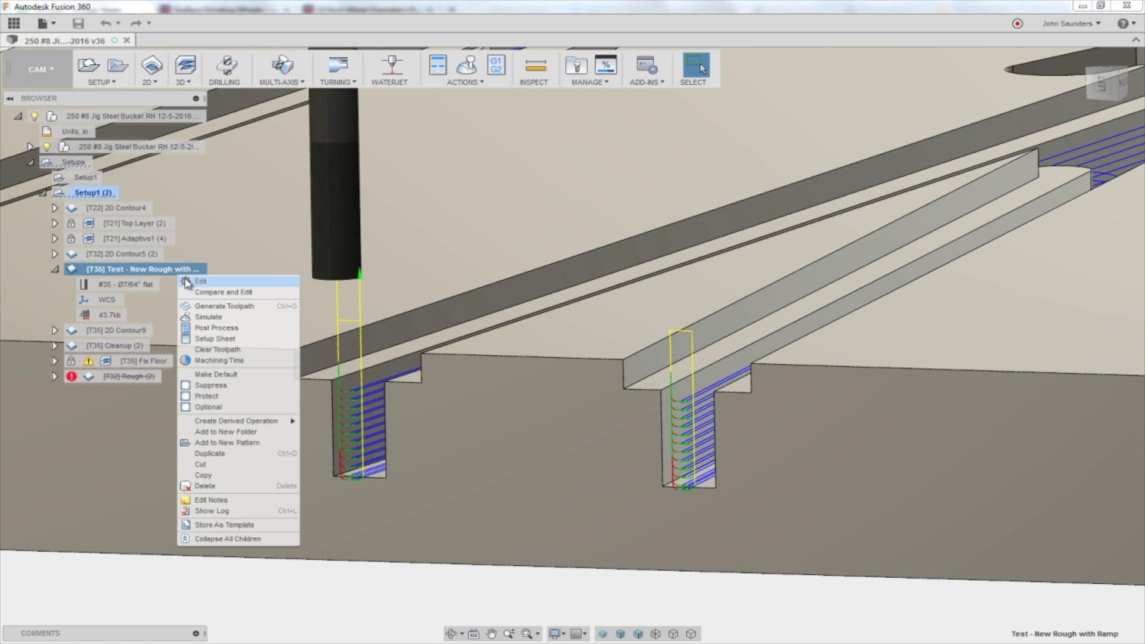
click(187, 281)
click(976, 113)
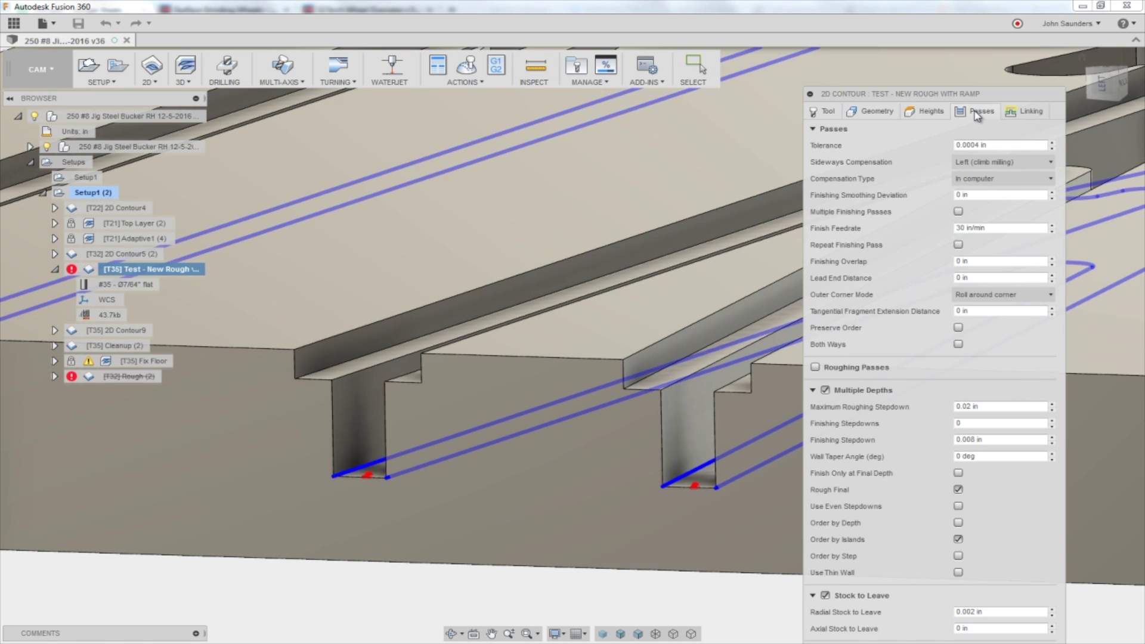
click(991, 407)
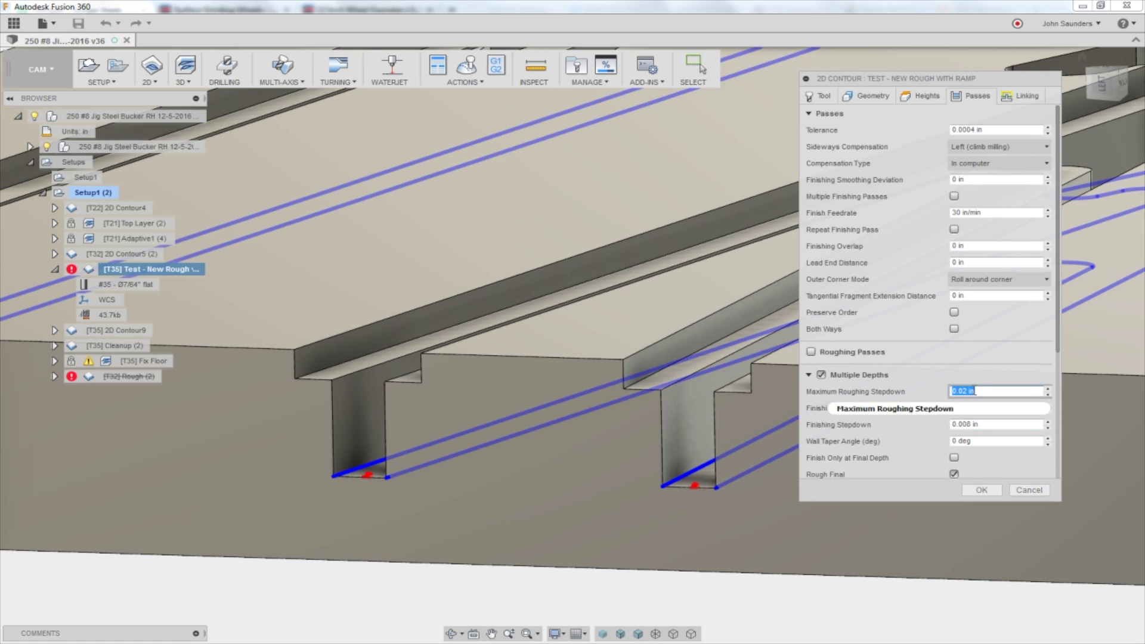
Close the contour settings and display Test - New Rough with Ramp, 2D Contour9 and Cleanup (2).
click(1027, 492)
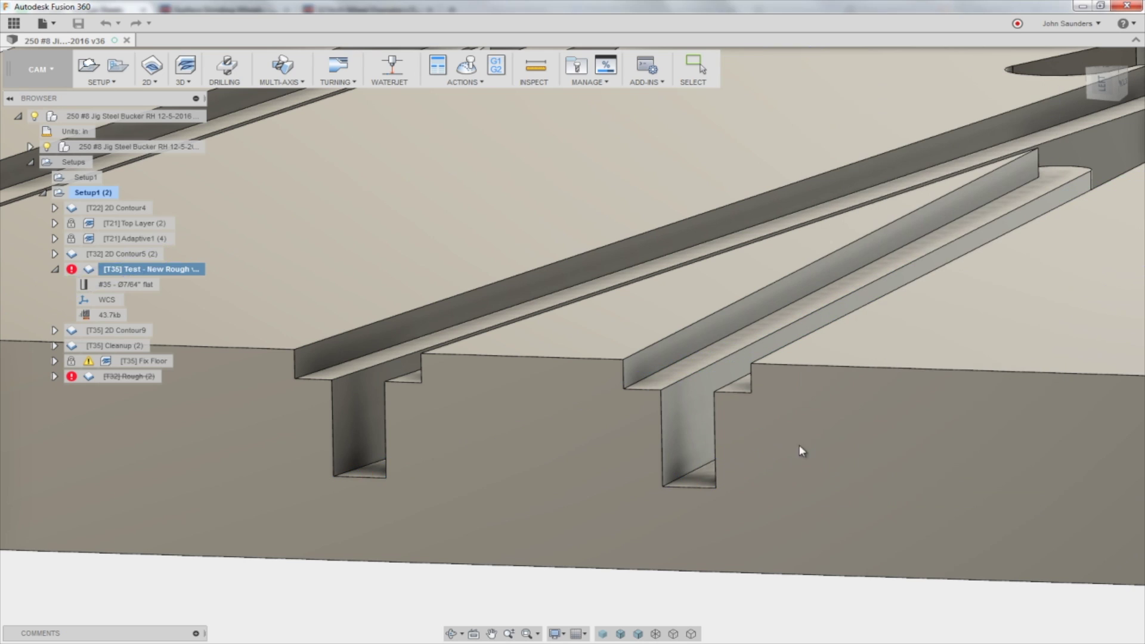
click(134, 271)
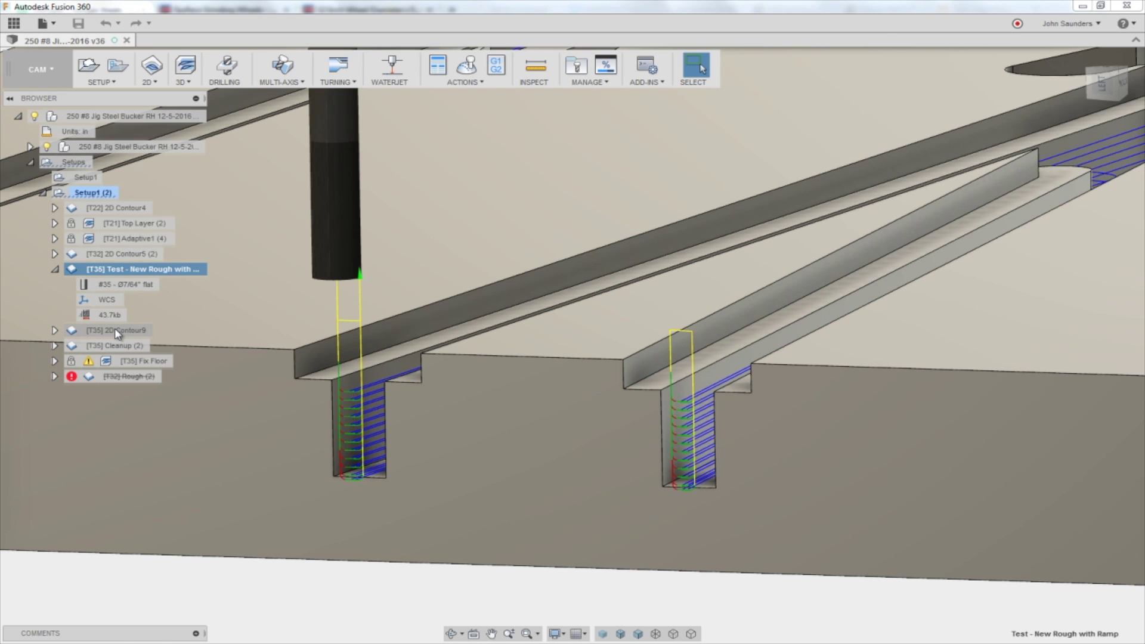
click(116, 332)
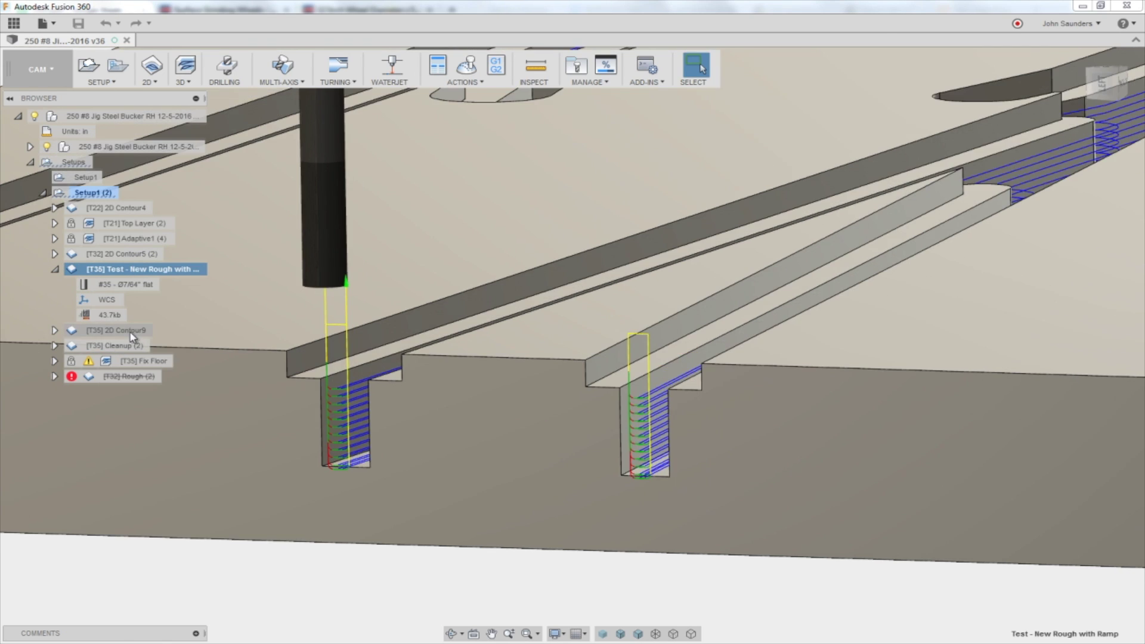
scroll(316, 360, up, 2)
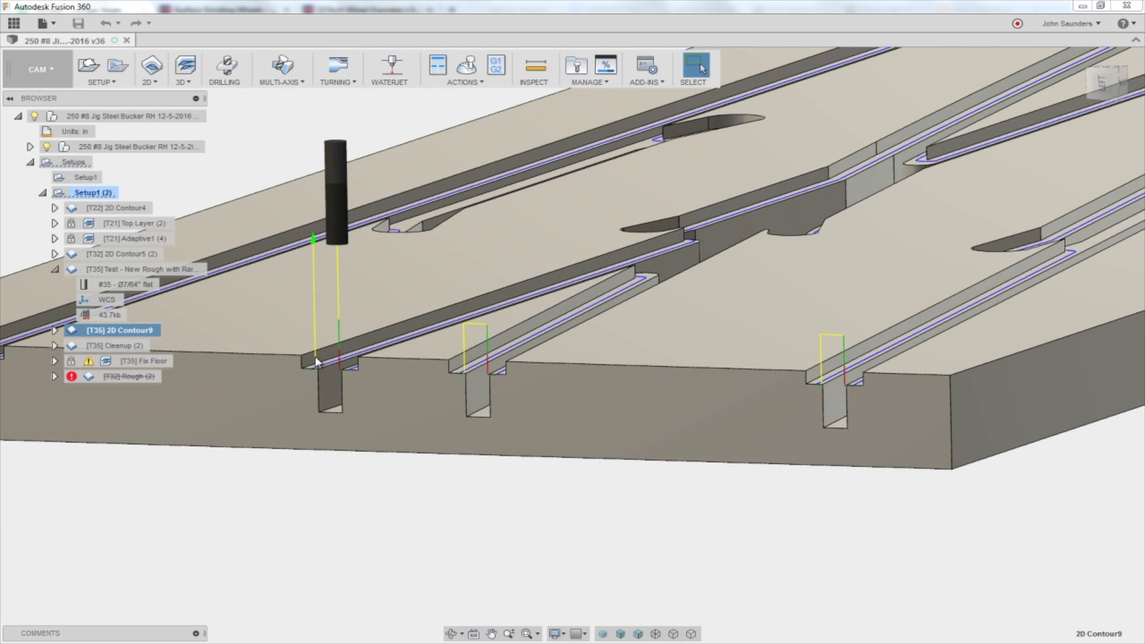
click(134, 344)
scroll(274, 384, down, 3)
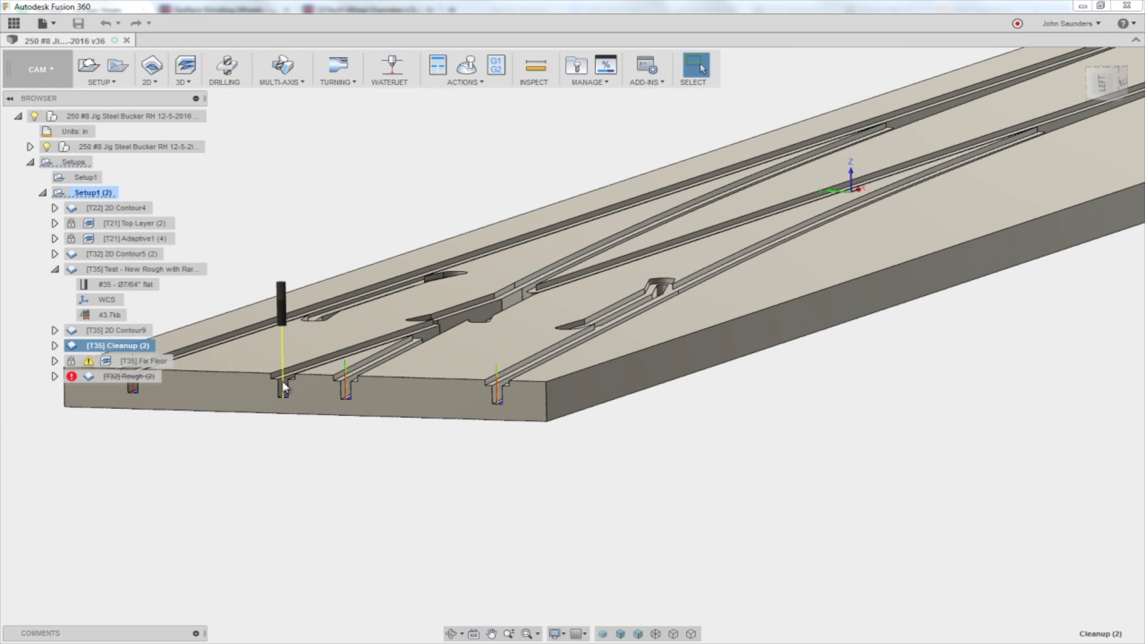
Inspect the Fix Floor toolpath at the frog, then view the whole board flatter.
click(143, 361)
shift+middle_drag(316, 332, 310, 374)
scroll(310, 374, up, 2)
scroll(590, 291, up, 1)
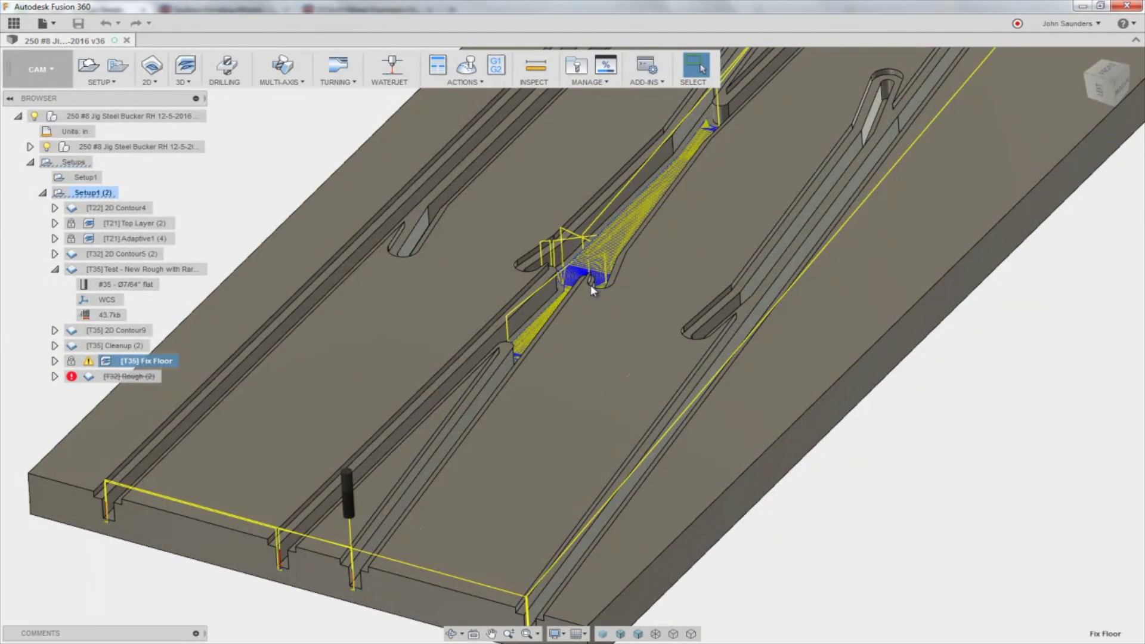
scroll(574, 283, up, 2)
scroll(598, 291, down, 6)
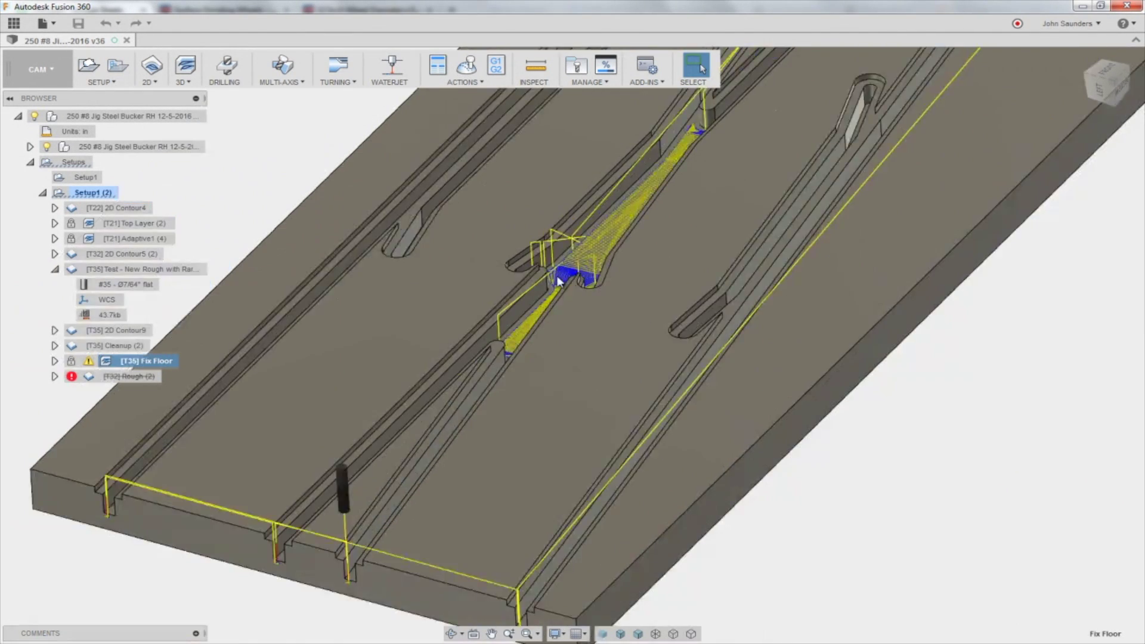
shift+middle_drag(554, 268, 489, 292)
Redisplay 2D Contour9 and Test - New Rough with Ramp, viewing the toolpath closer and steeper.
click(132, 331)
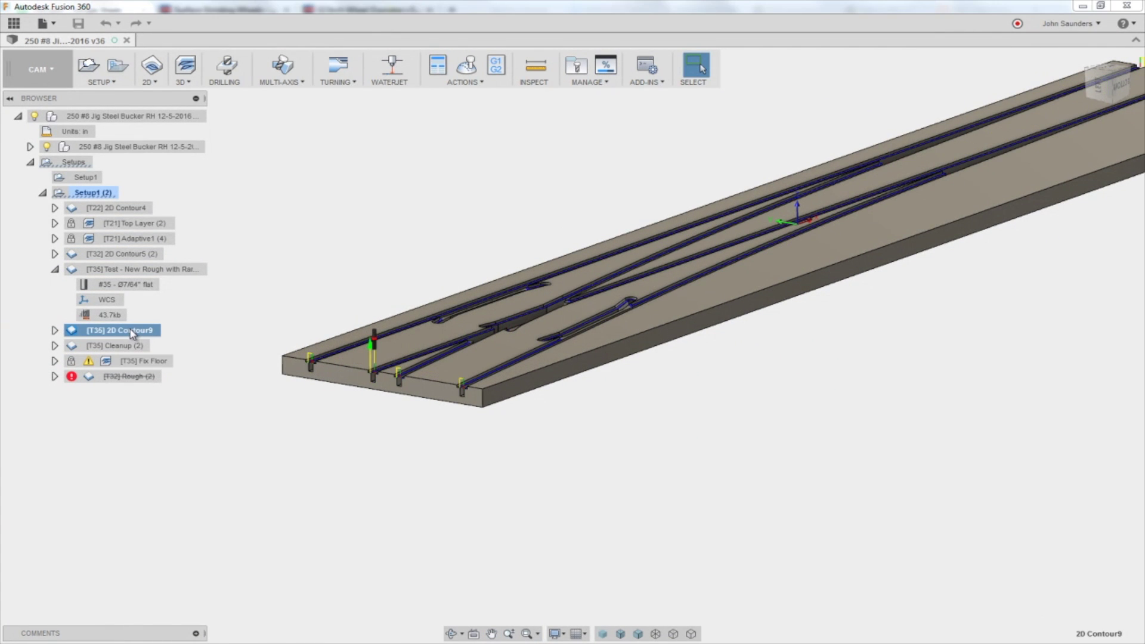
click(124, 270)
shift+middle_drag(364, 256, 405, 291)
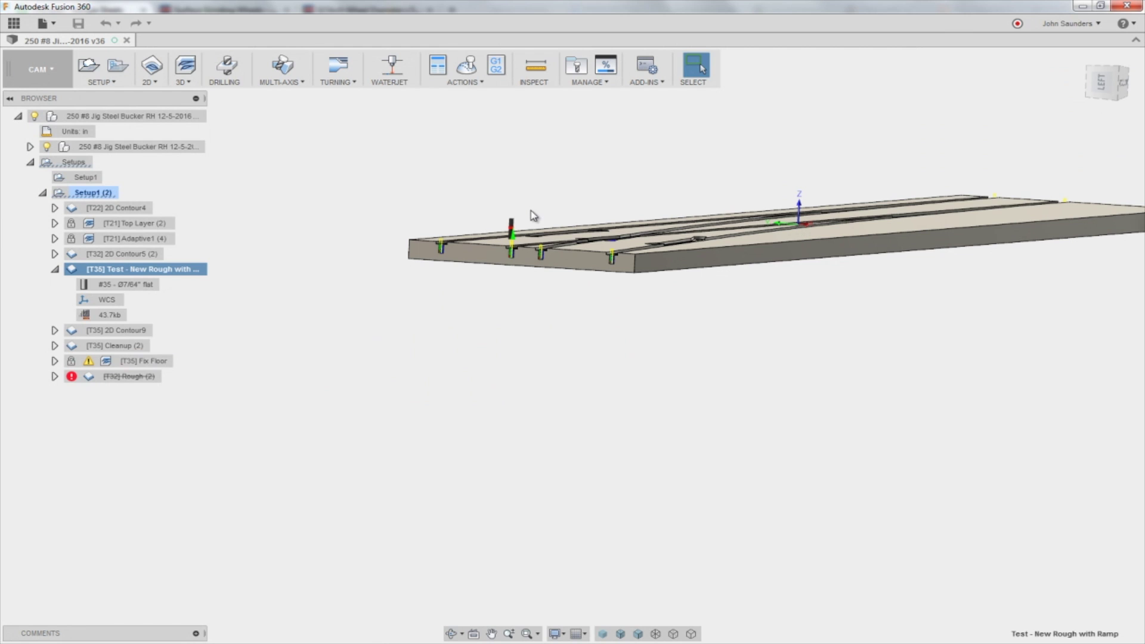
shift+middle_drag(499, 223, 397, 275)
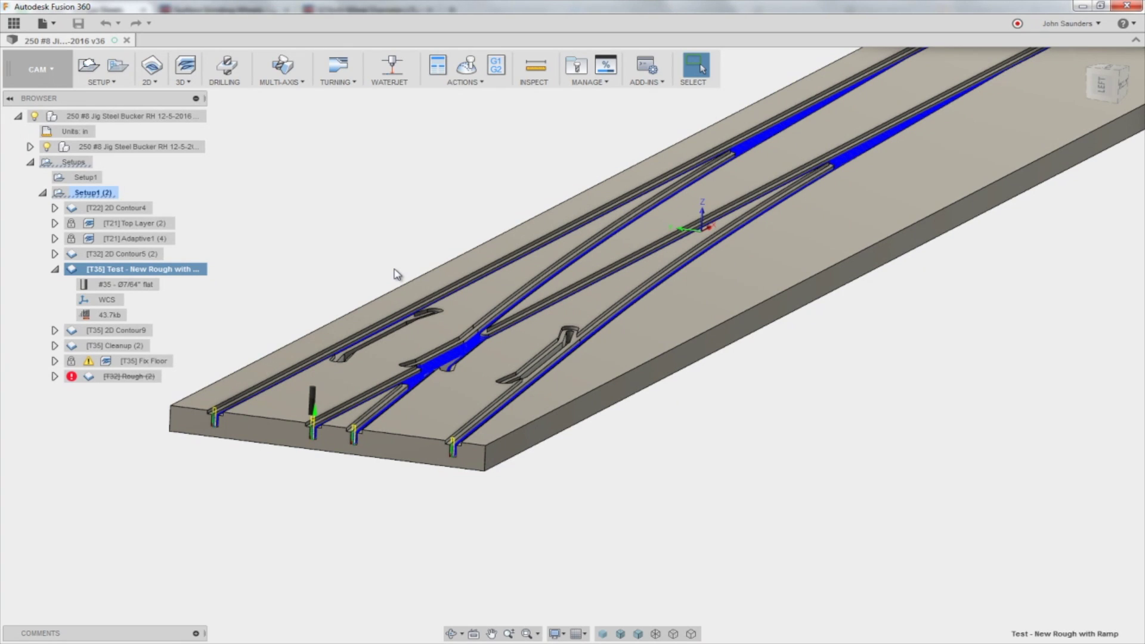
scroll(311, 411, up, 3)
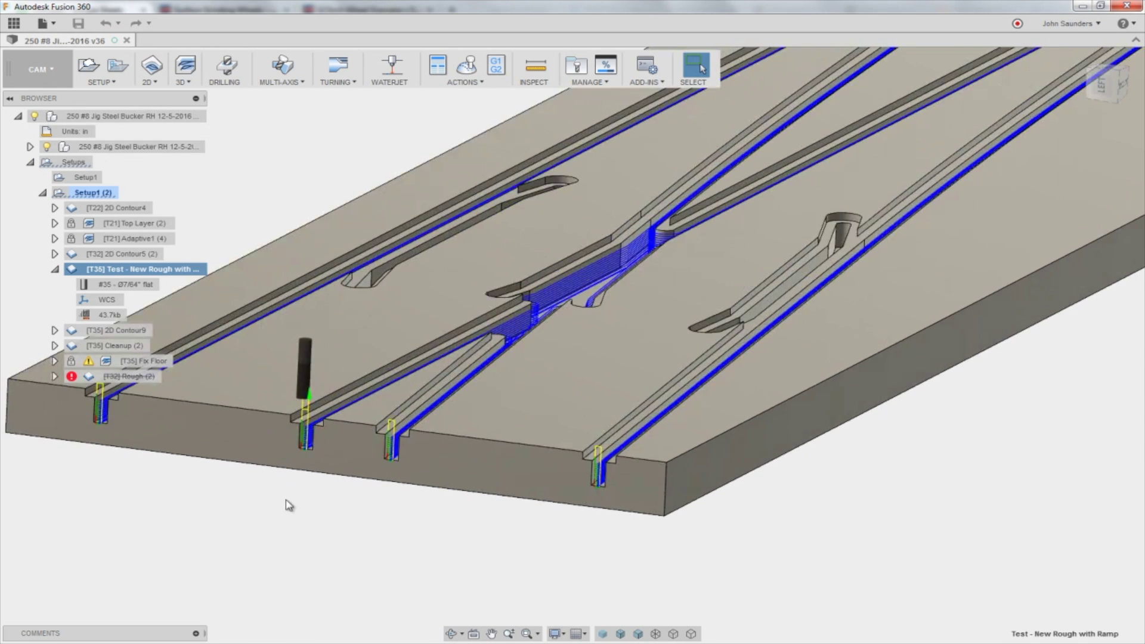
Measure the front slot opening between two corner vertices: 0.23 in wide.
key(i)
scroll(295, 459, up, 5)
click(302, 438)
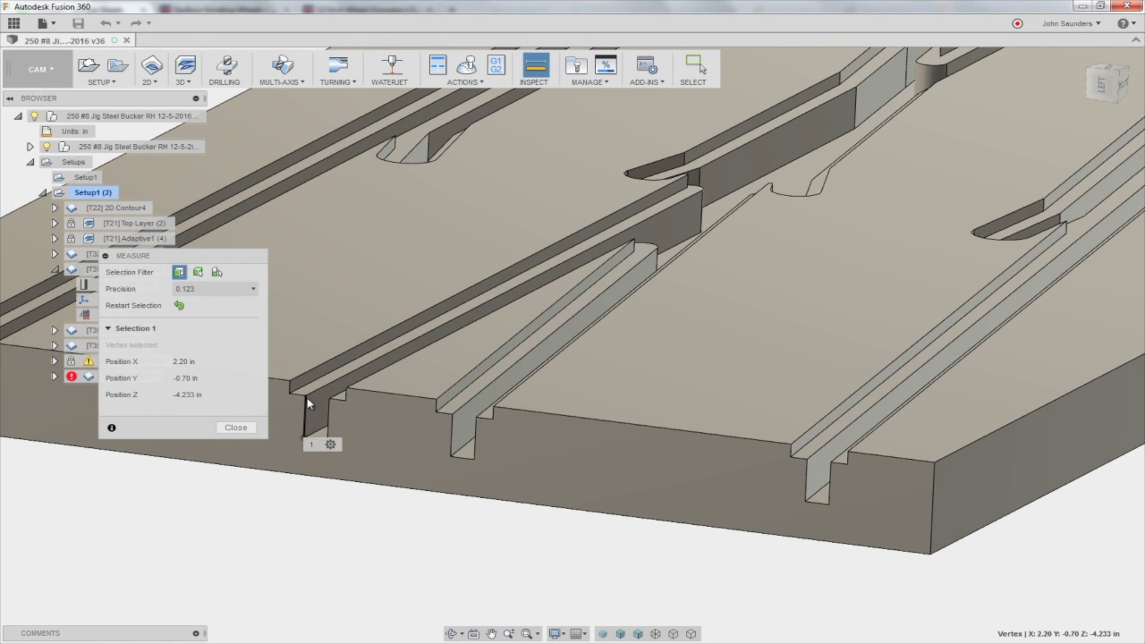
click(307, 396)
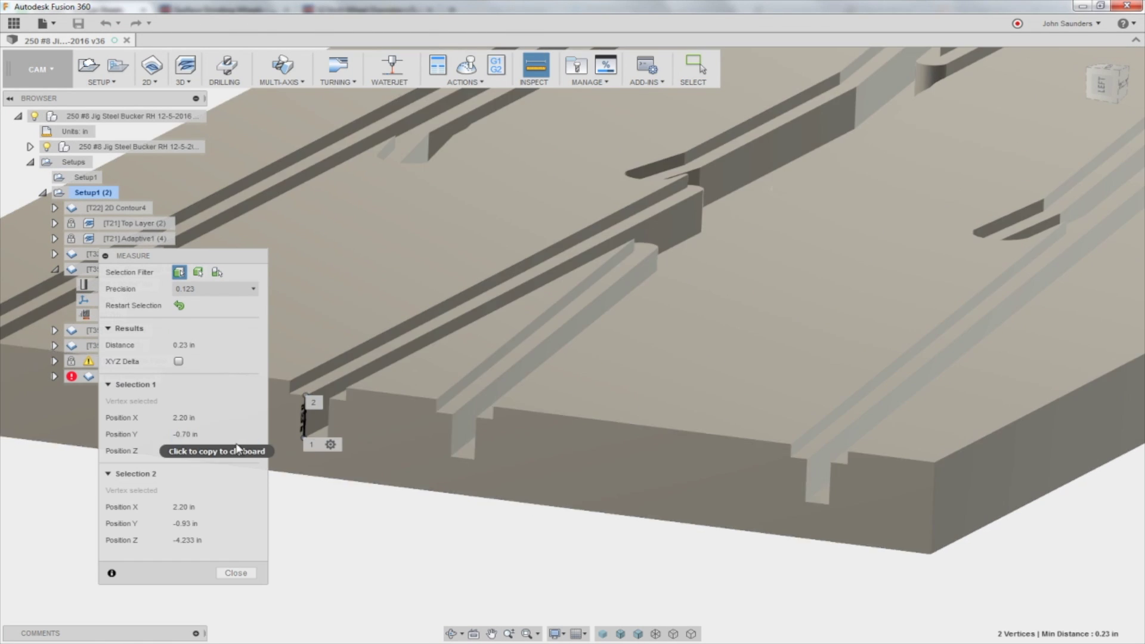
shift+middle_drag(316, 388, 435, 520)
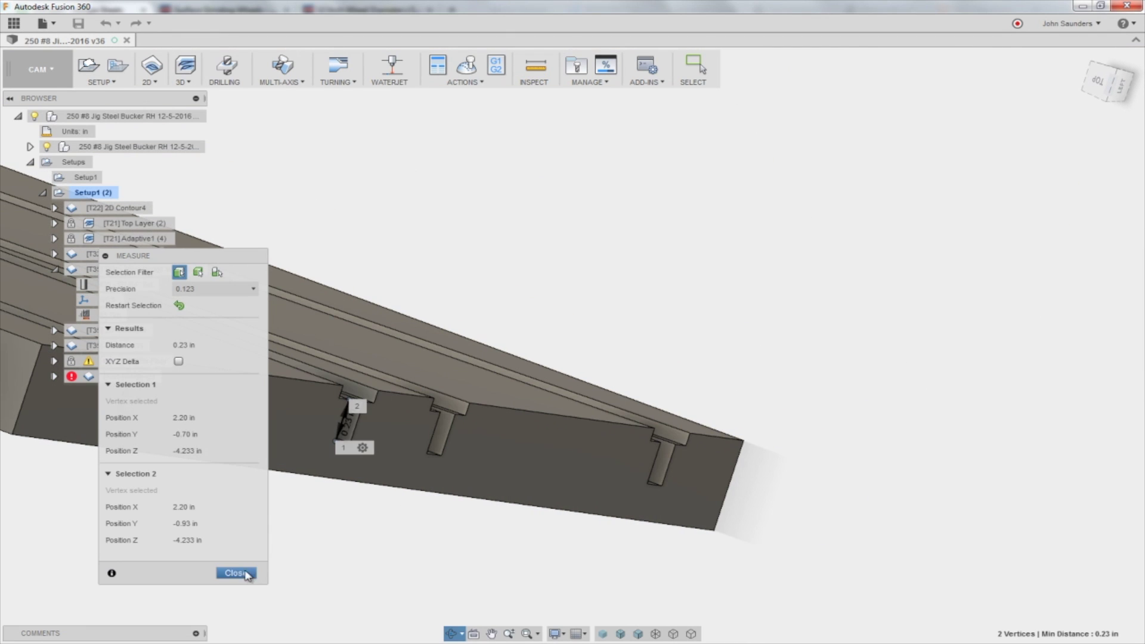
key(Escape)
scroll(358, 540, down, 5)
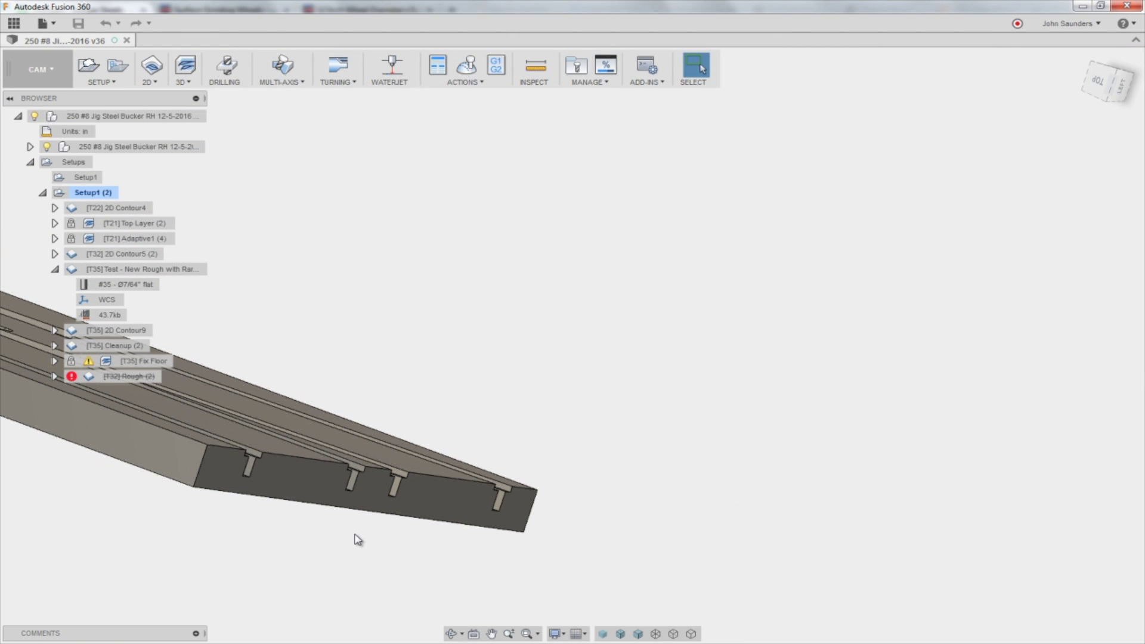
shift+middle_drag(358, 540, 274, 536)
Show the 2D Contour9, Cleanup (2) and Test - New Rough with Ramp toolpaths over the slots.
click(116, 331)
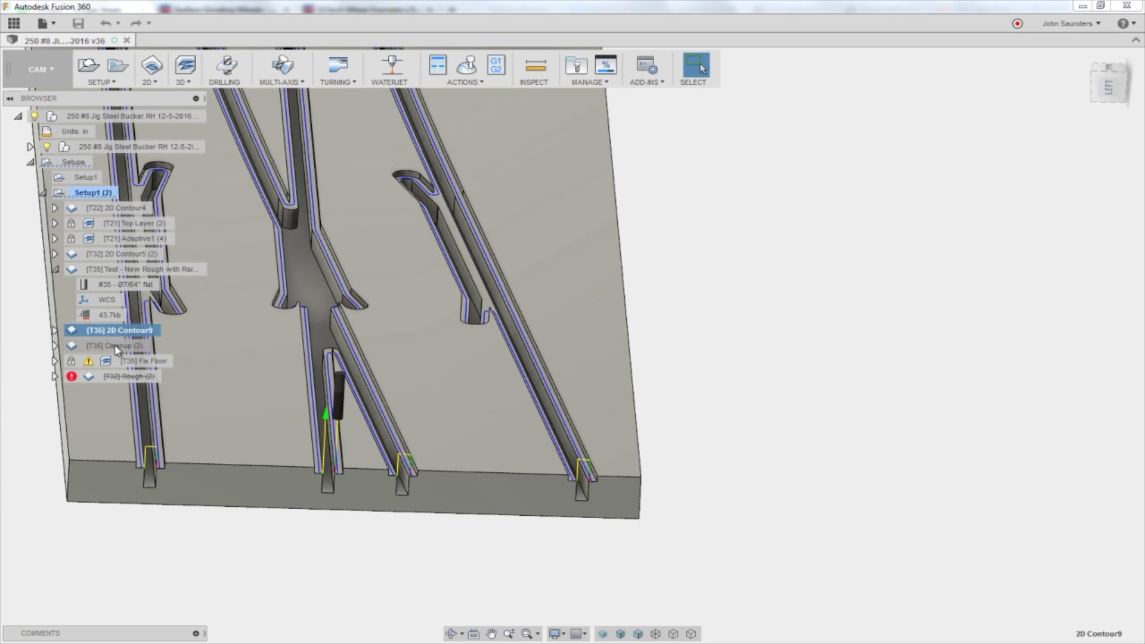
click(117, 347)
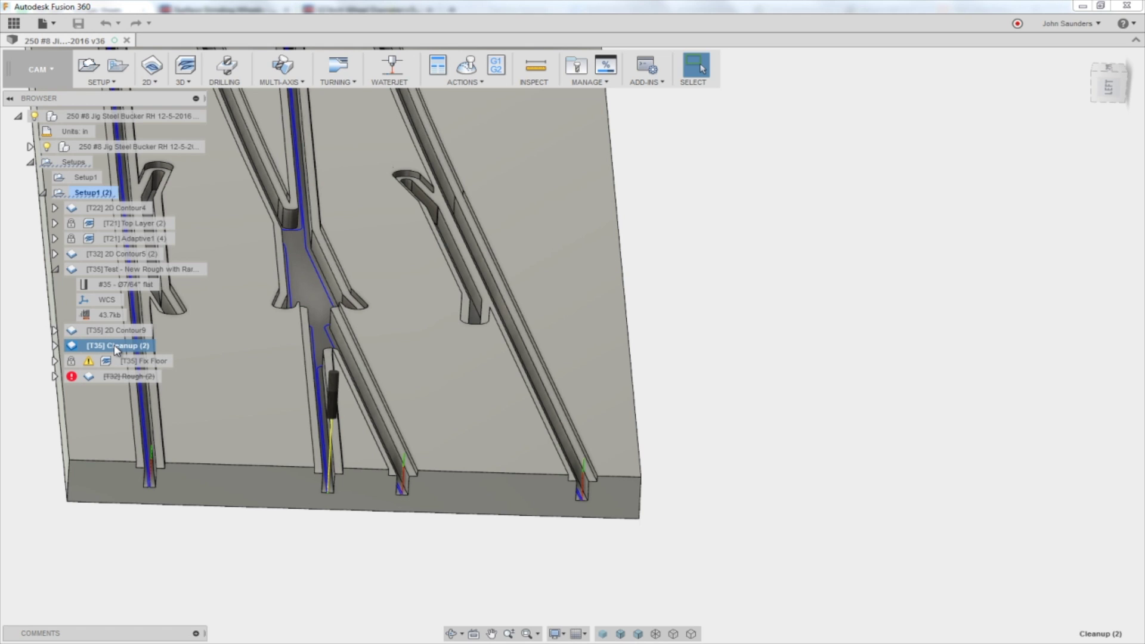
click(137, 269)
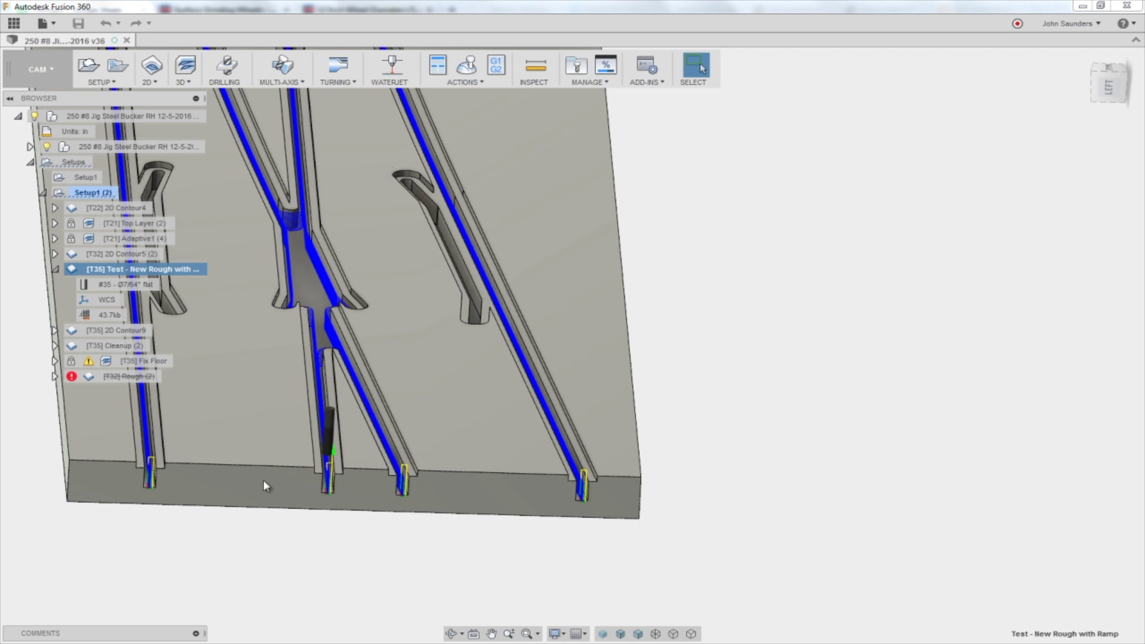
shift+middle_drag(263, 479, 273, 480)
scroll(273, 482, up, 5)
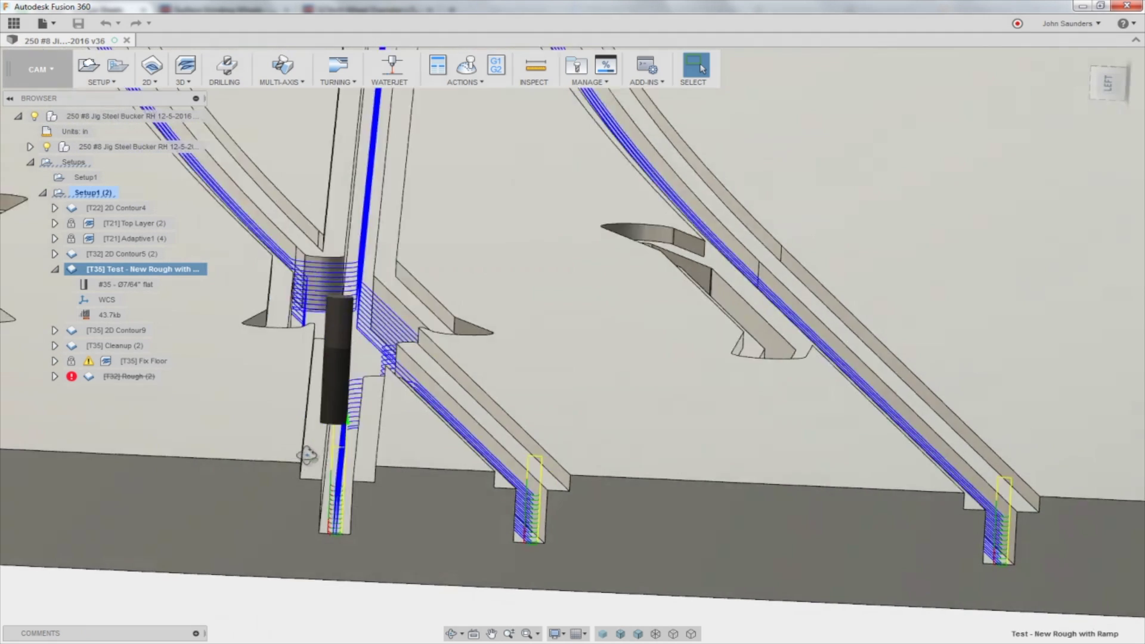
scroll(239, 405, down, 5)
click(92, 193)
Read Setup1 (2)'s estimated machining time of 2:43:41, then close the summary.
right_click(102, 196)
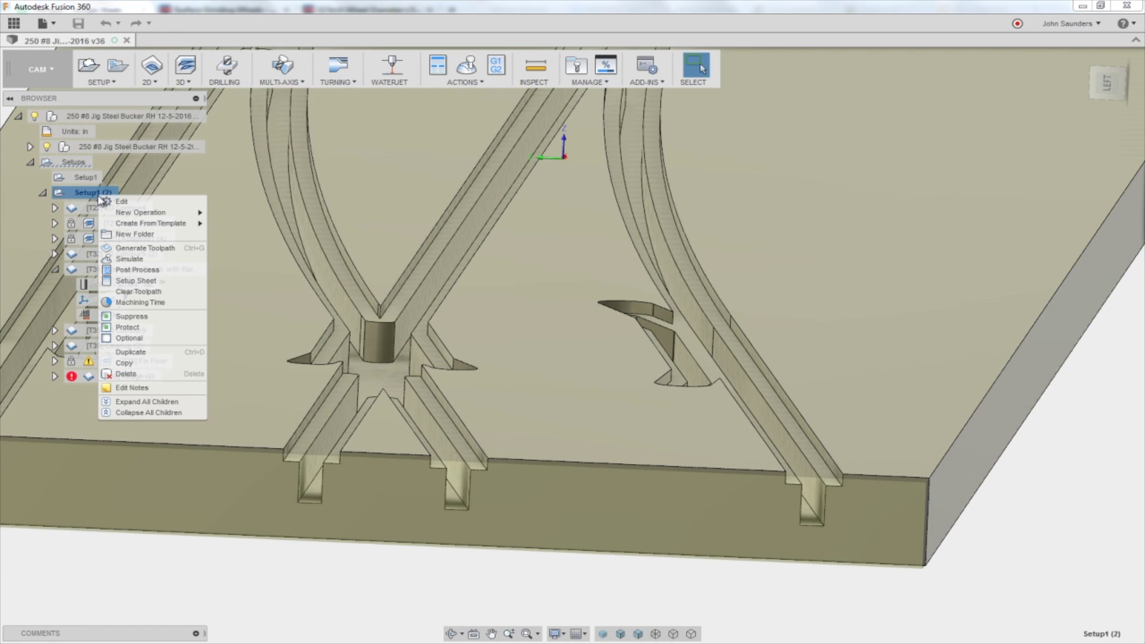
click(147, 305)
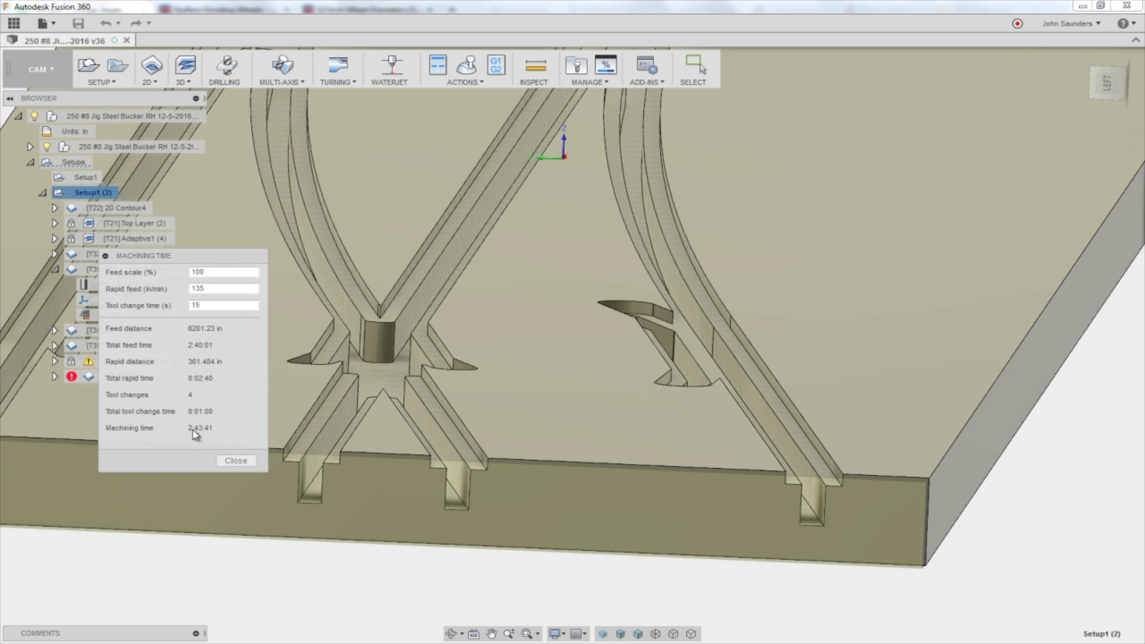
click(235, 461)
scroll(233, 465, down, 5)
scroll(235, 473, down, 1)
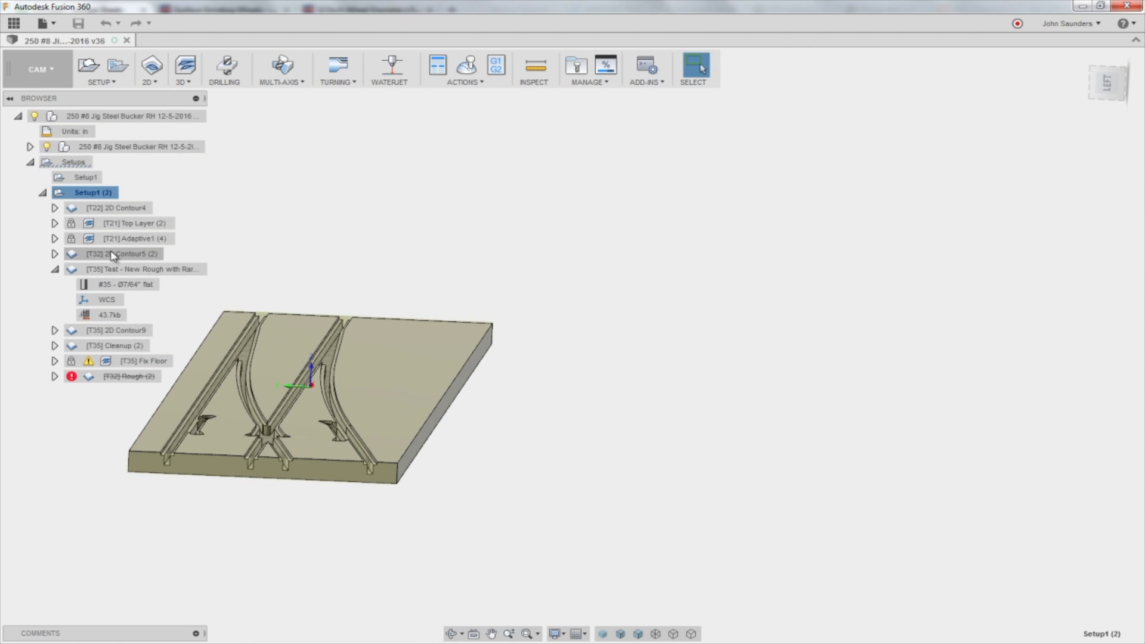
shift+middle_drag(351, 255, 463, 318)
scroll(427, 350, up, 6)
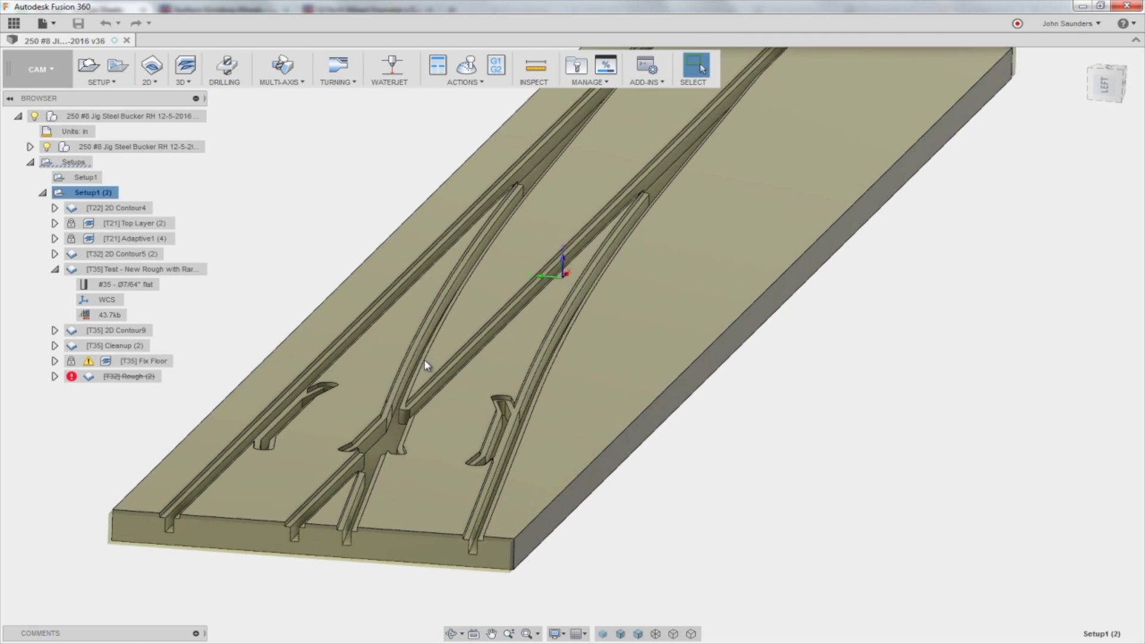
scroll(386, 338, down, 3)
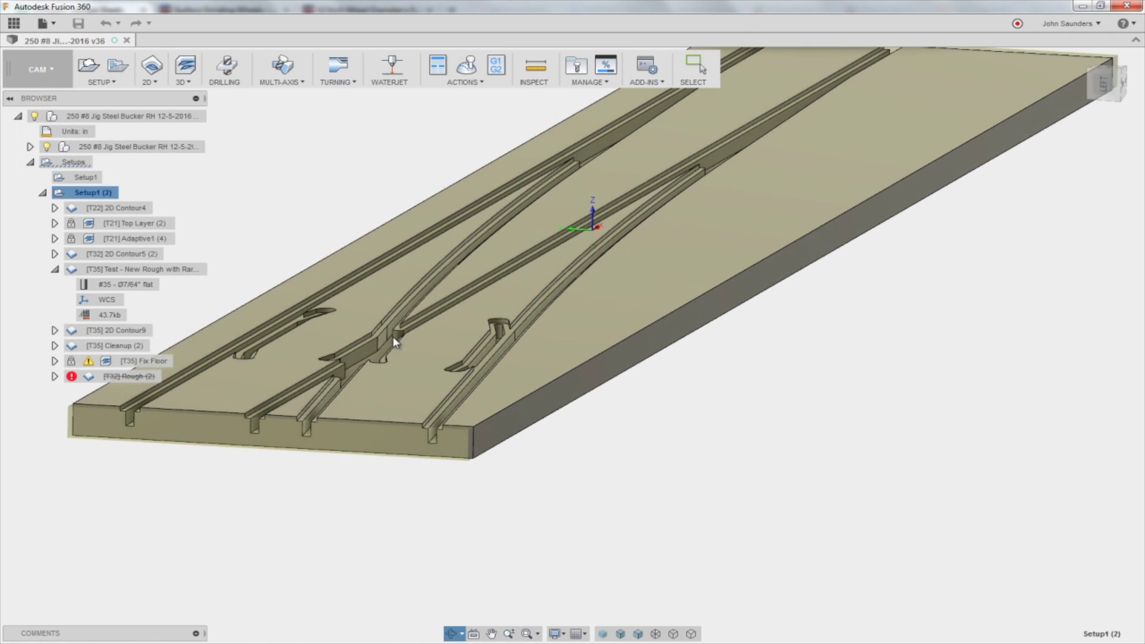
key(Escape)
scroll(386, 338, down, 3)
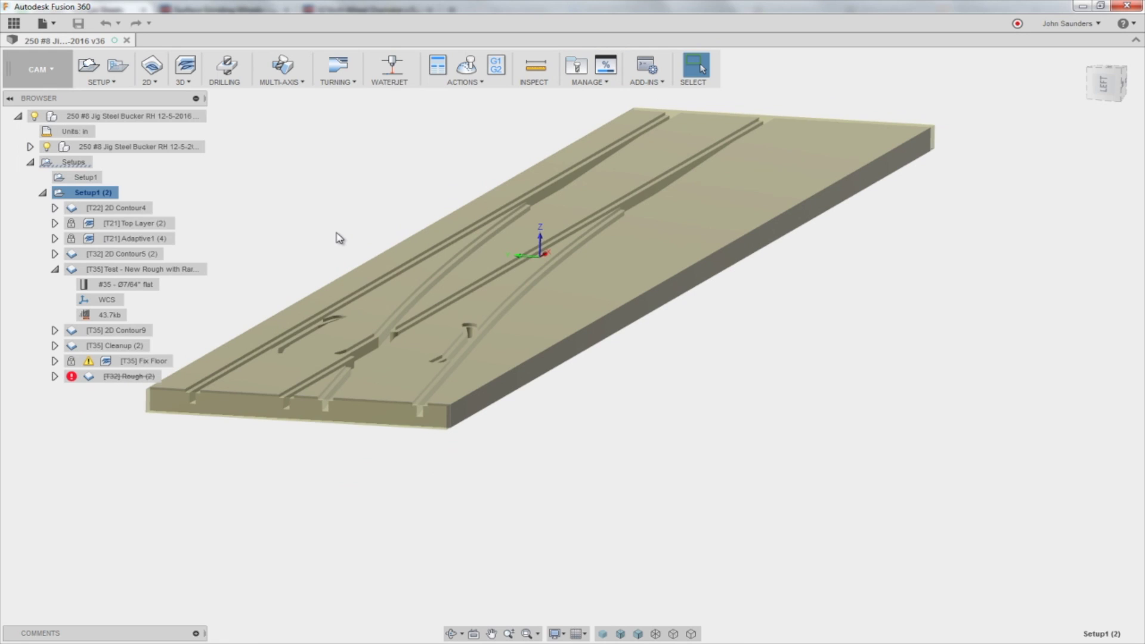